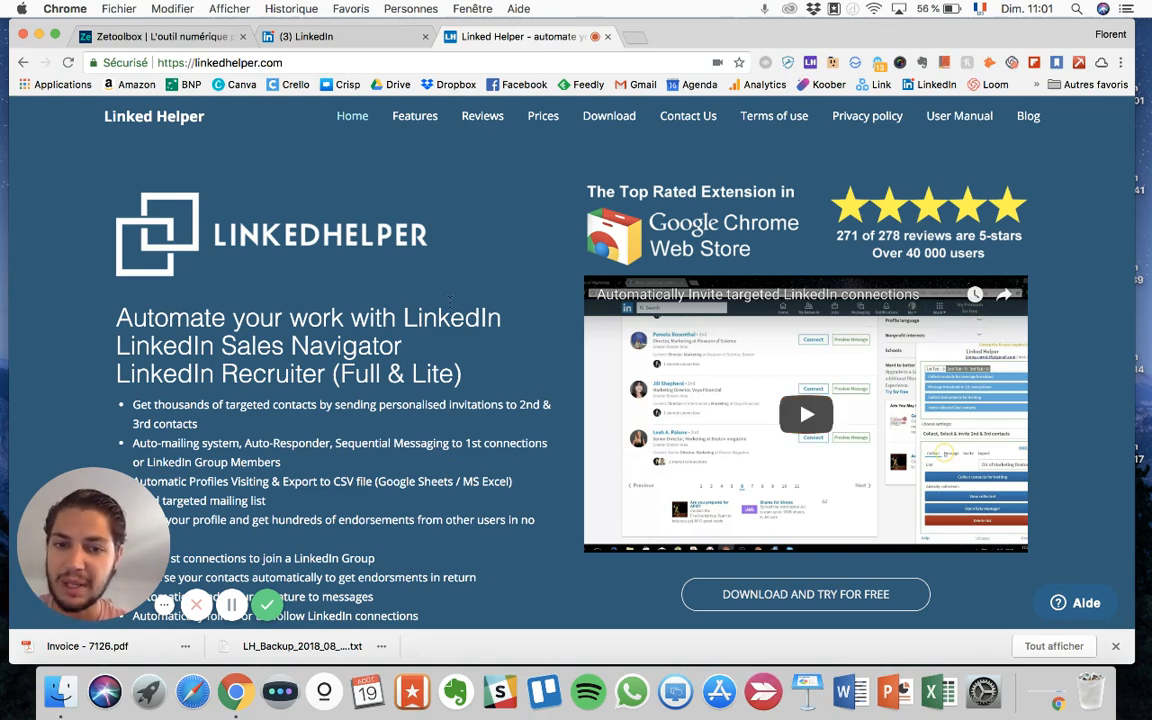
Switch from the Linked Helper website to LinkedIn and open the account's own profile page
scroll(450, 301, down, 1)
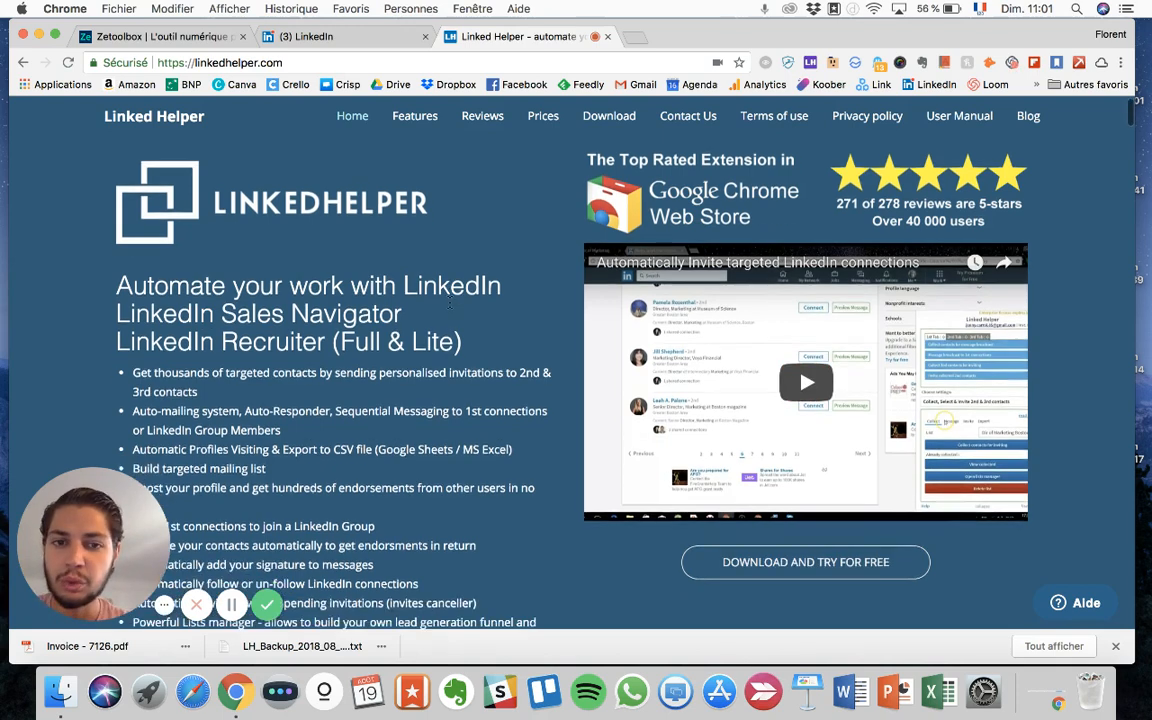
scroll(450, 301, up, 1)
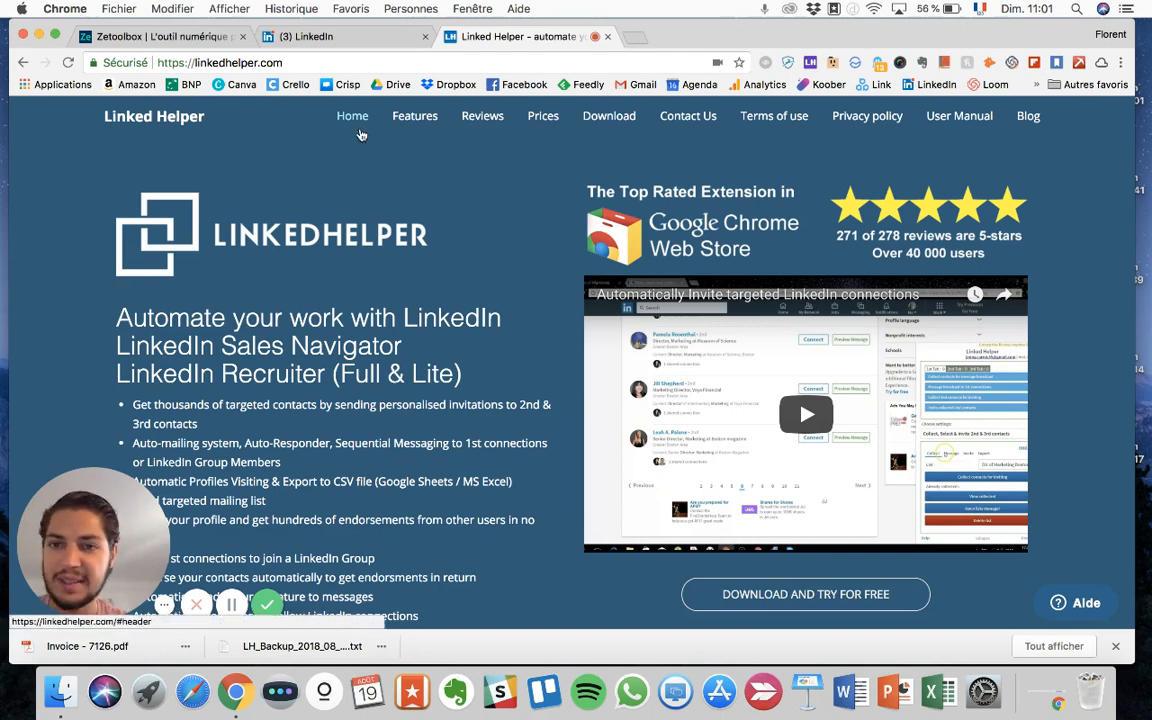
click(311, 35)
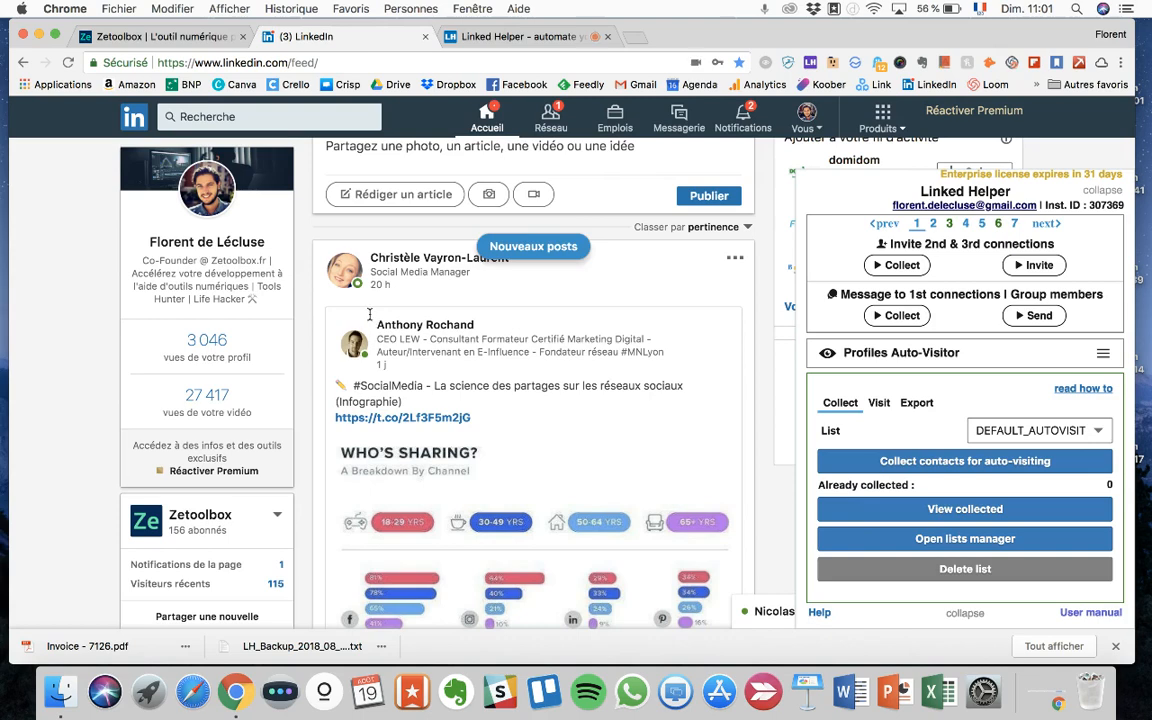
click(806, 118)
click(720, 267)
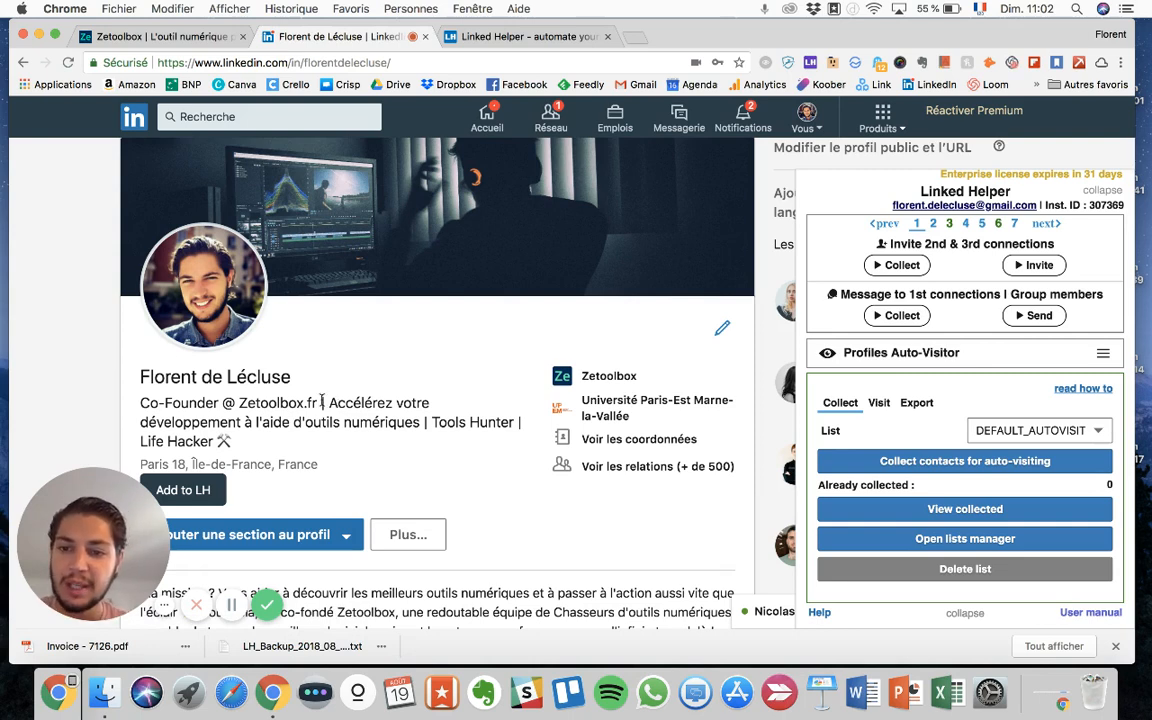
Review the profile's headline, add-section options, summary, dashboard, and articles and activity
scroll(357, 457, down, 3)
click(347, 436)
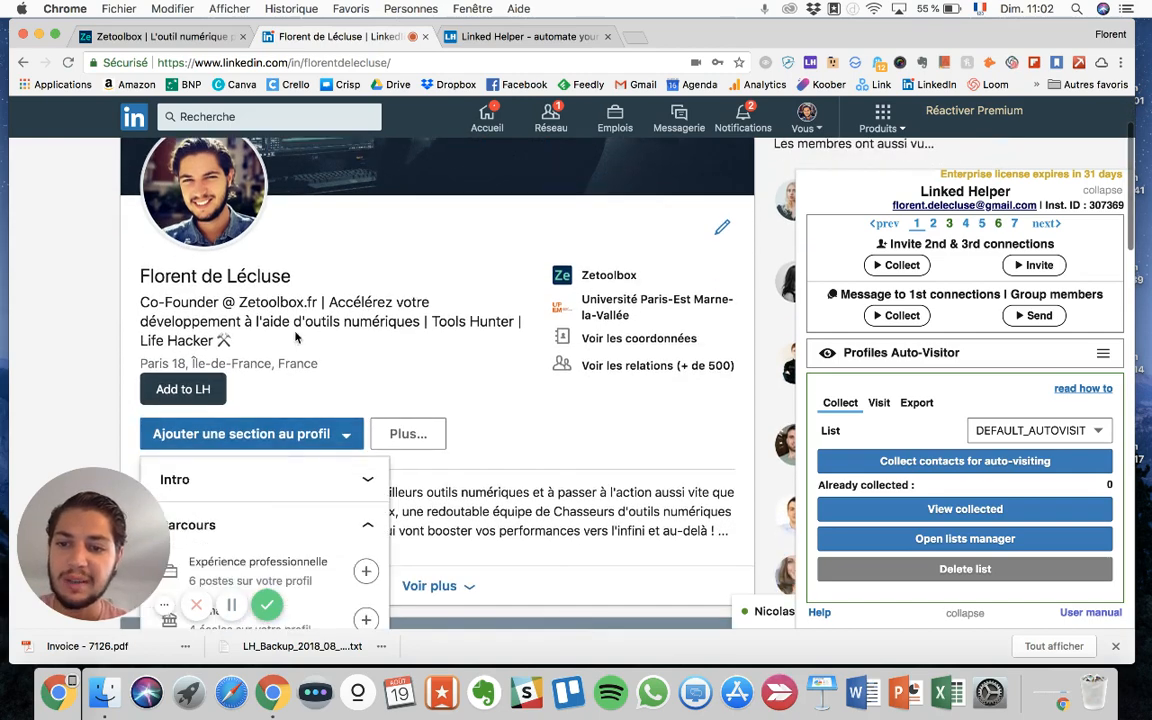
click(390, 385)
scroll(390, 380, down, 3)
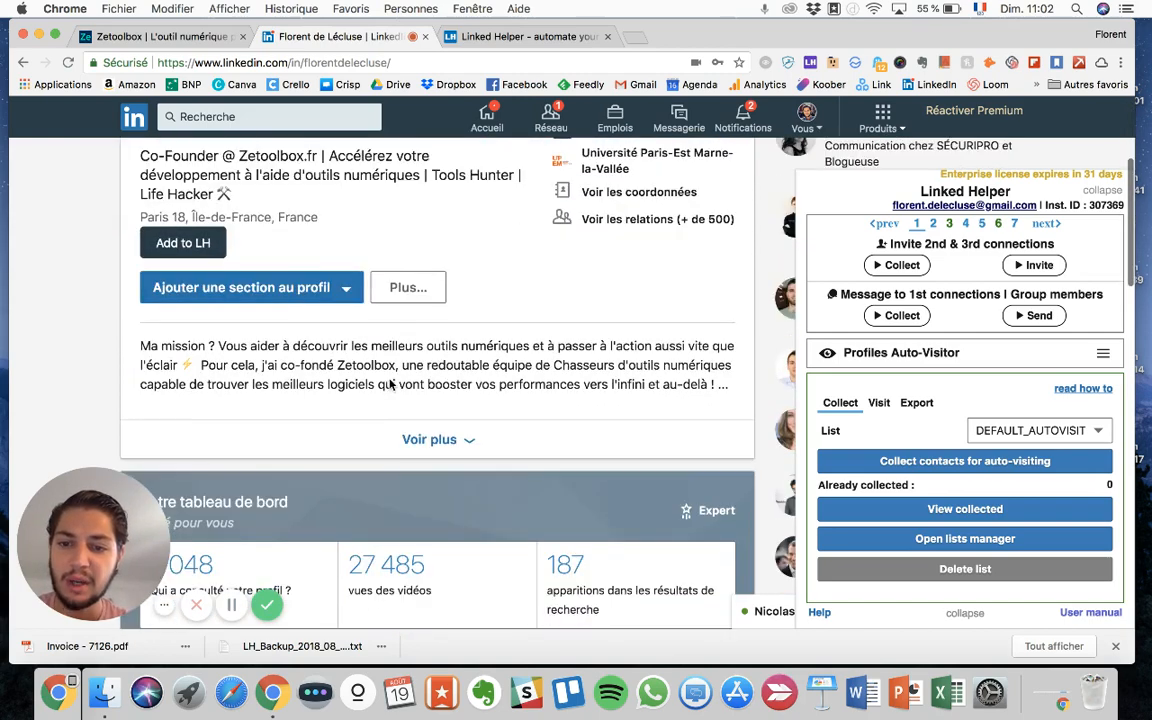
scroll(389, 366, down, 2)
scroll(389, 366, down, 10)
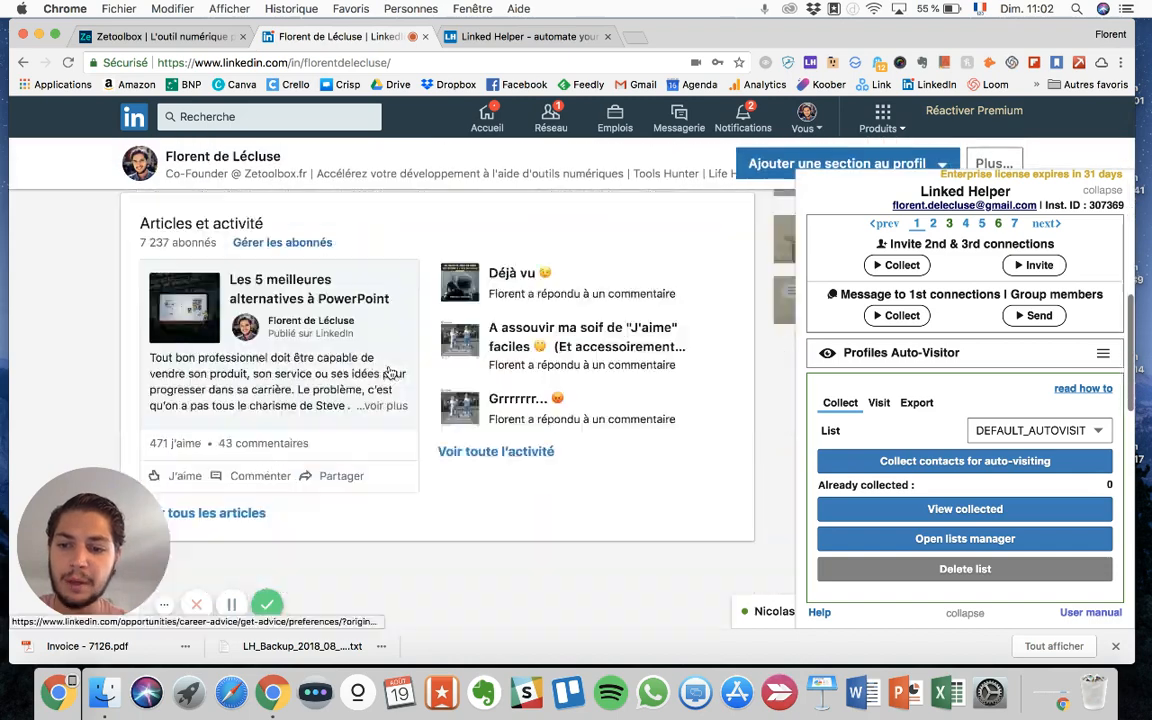
scroll(390, 372, up, 15)
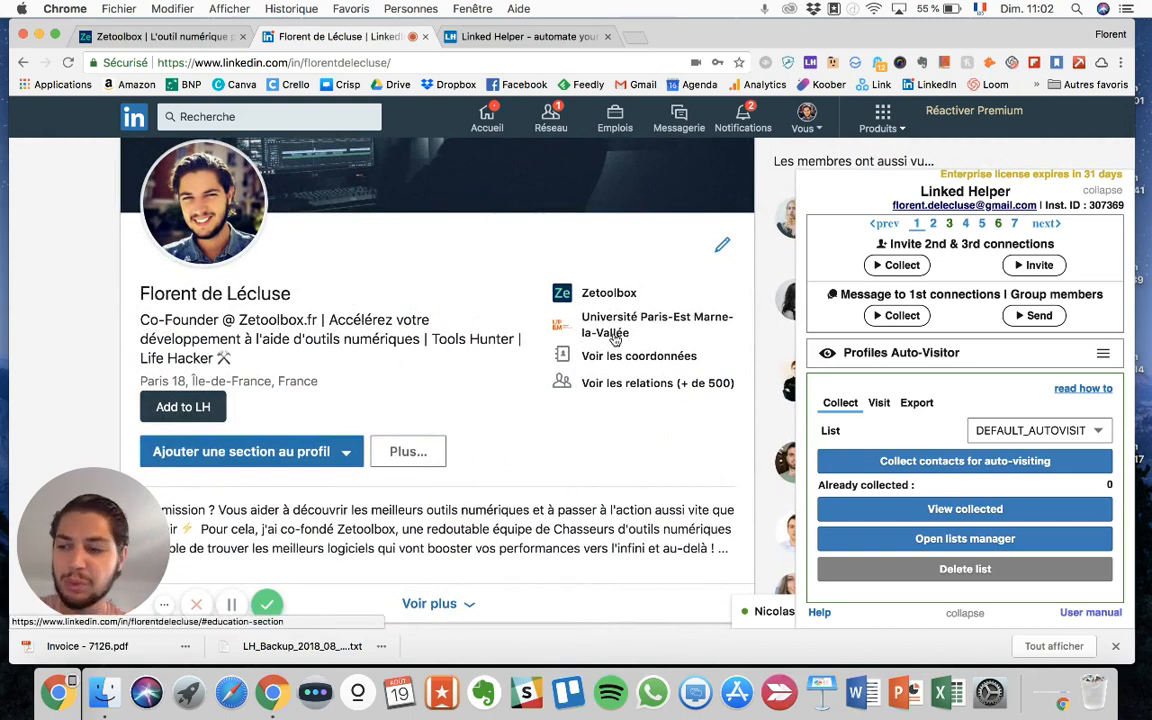
Choose Linked Helper's Collect, Select & Invite 2nd & 3rd contacts and start collecting from the General LinkedIn Search Page, declining the rating request
click(917, 353)
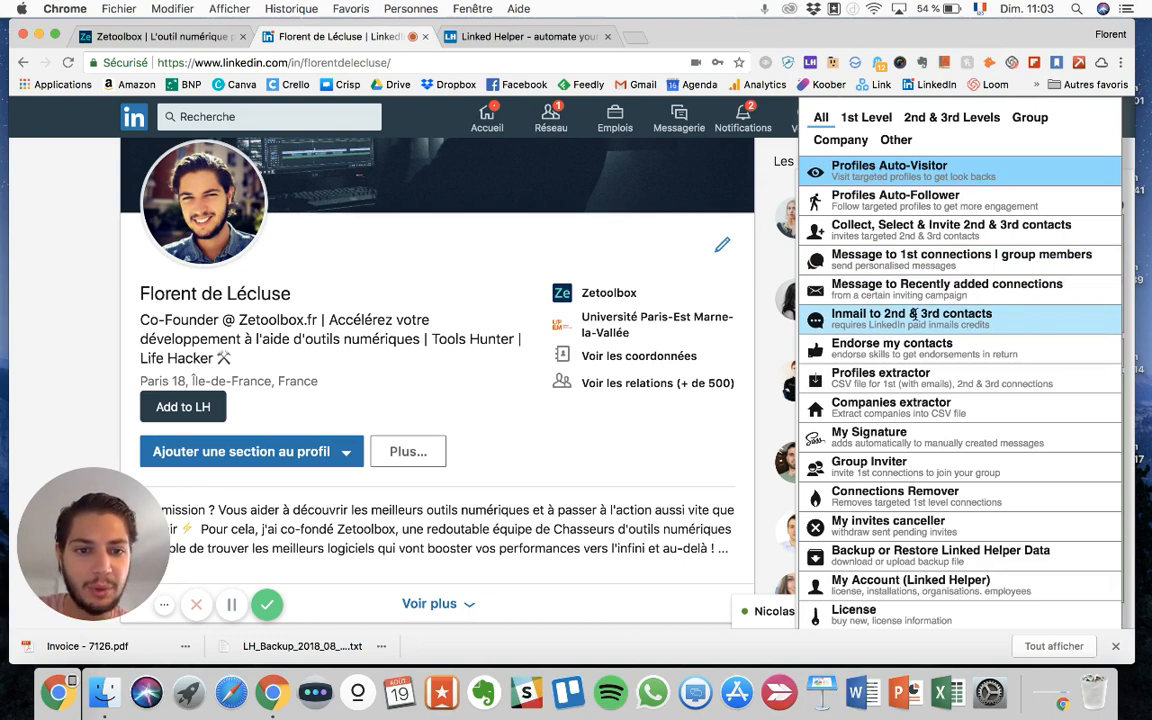
click(919, 230)
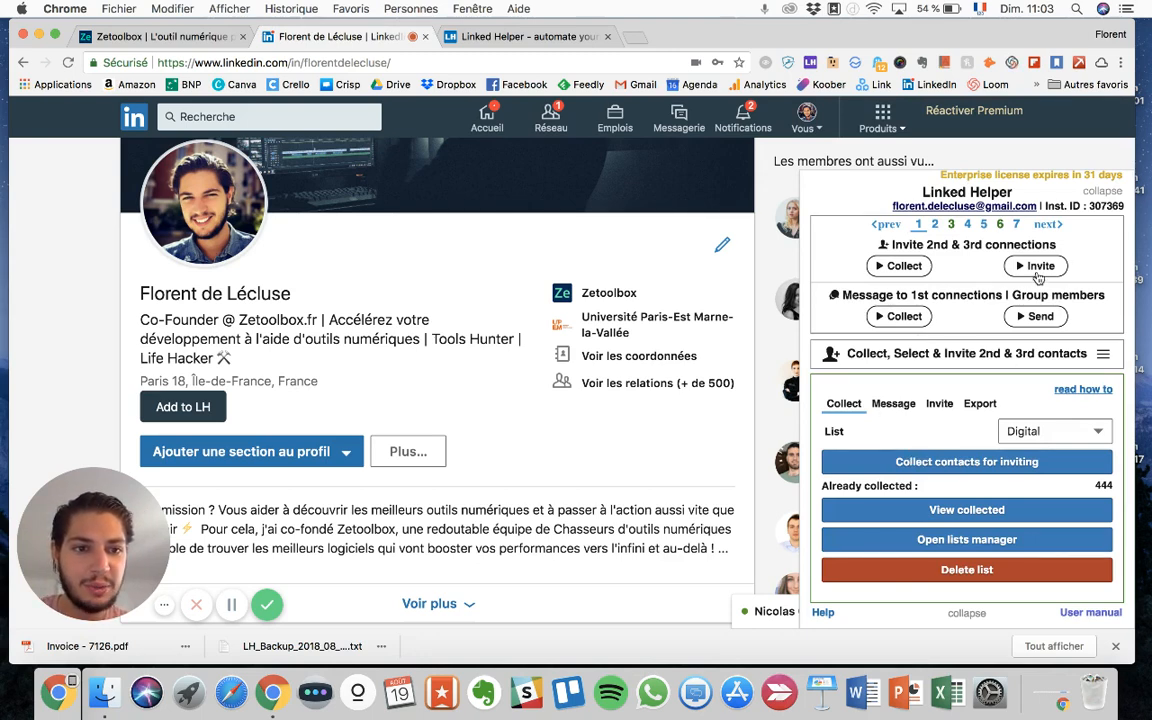
click(892, 269)
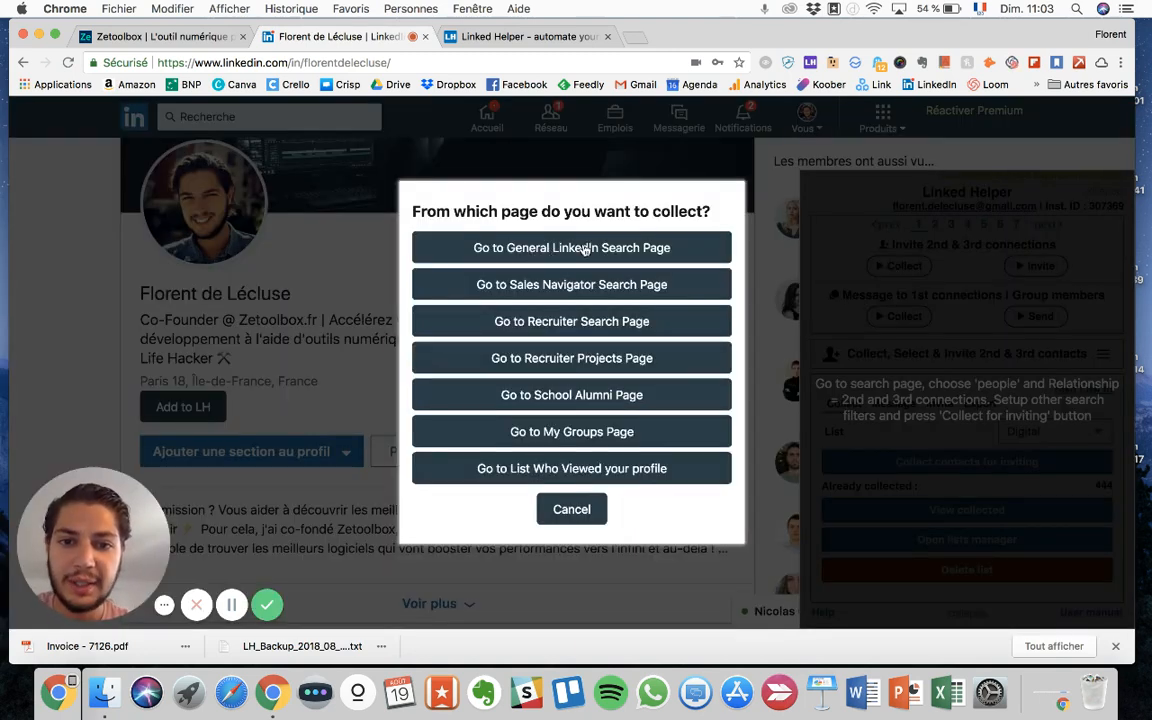
click(533, 250)
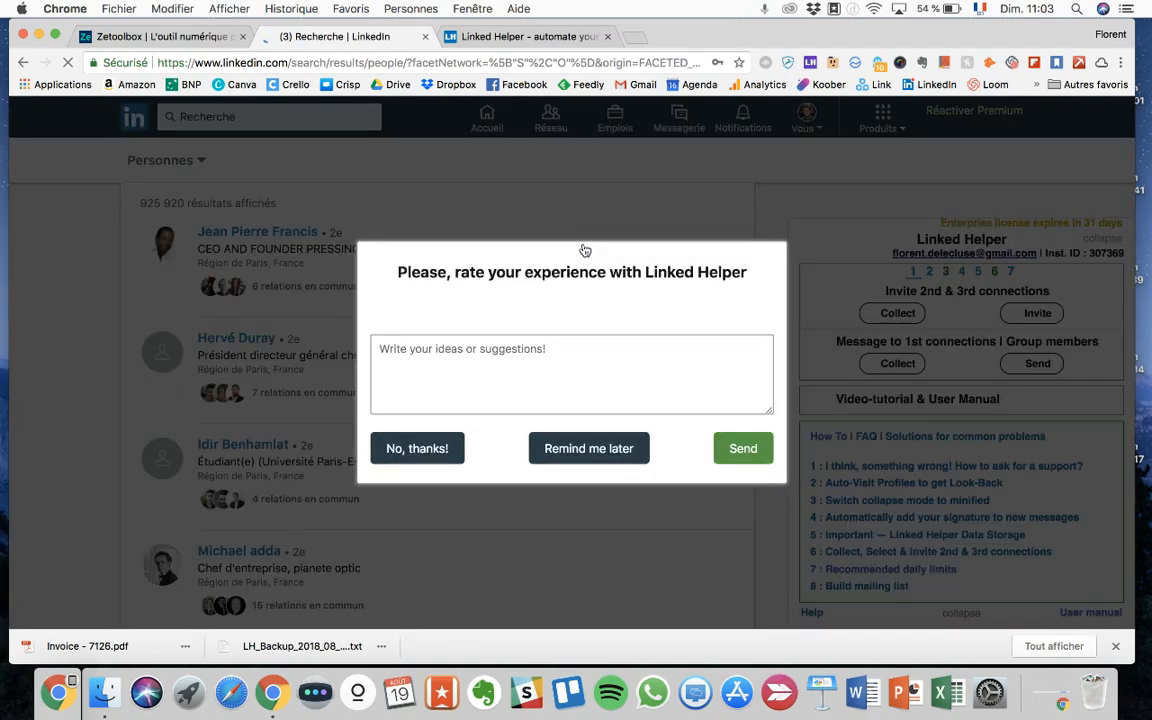
click(436, 450)
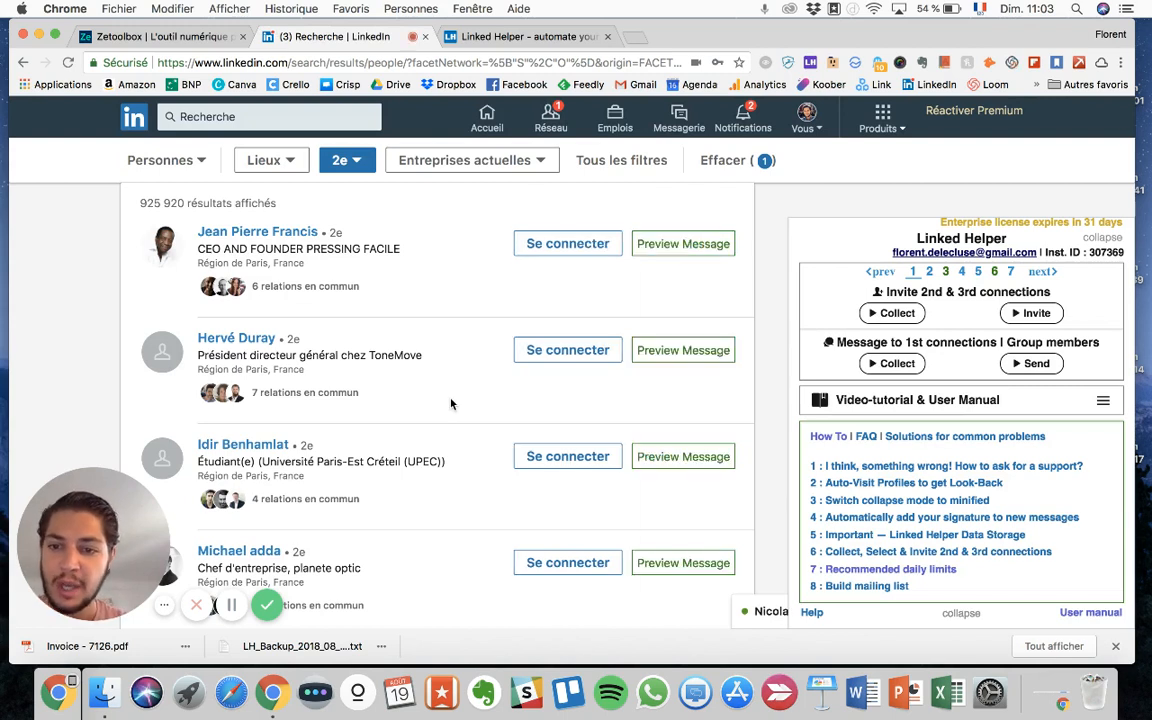
Clear the preset people-search filters and set the title filter to "inbound marketing"
click(722, 166)
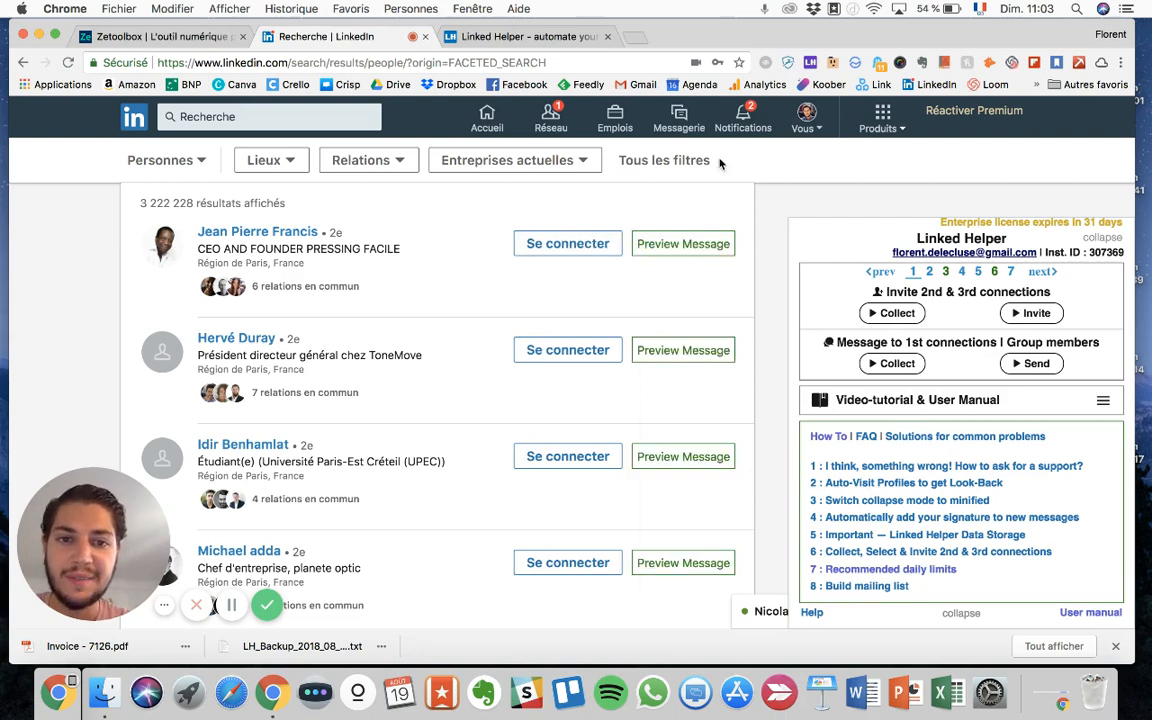
click(662, 166)
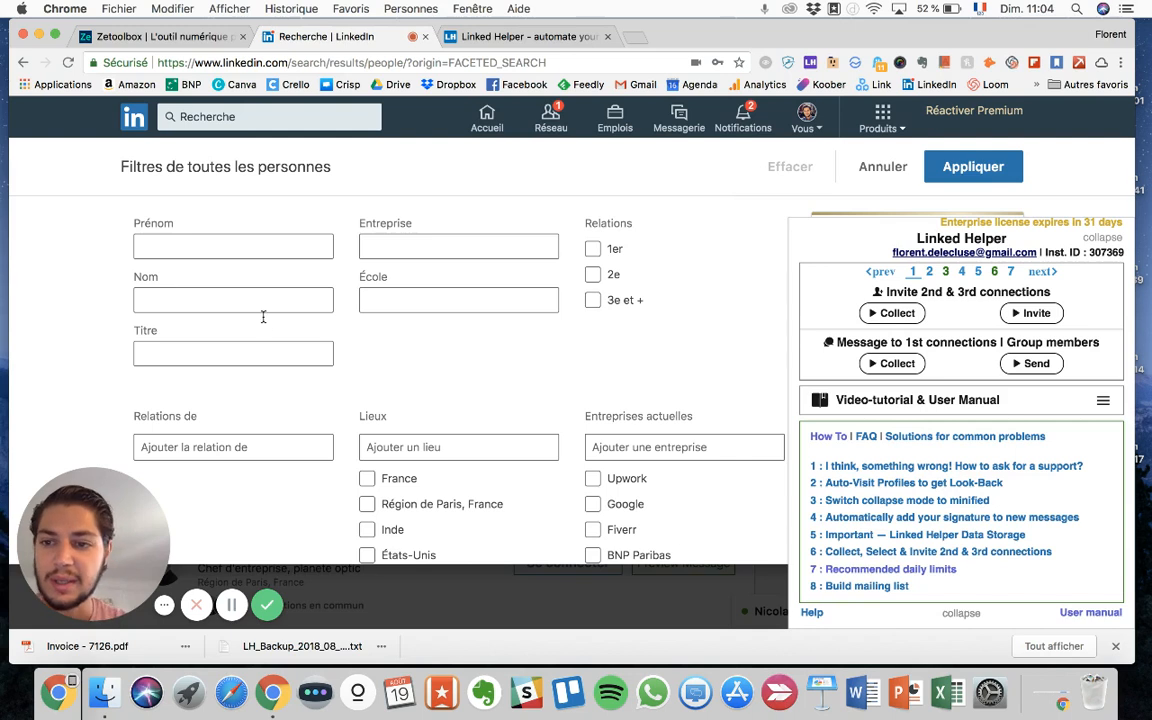
click(207, 352)
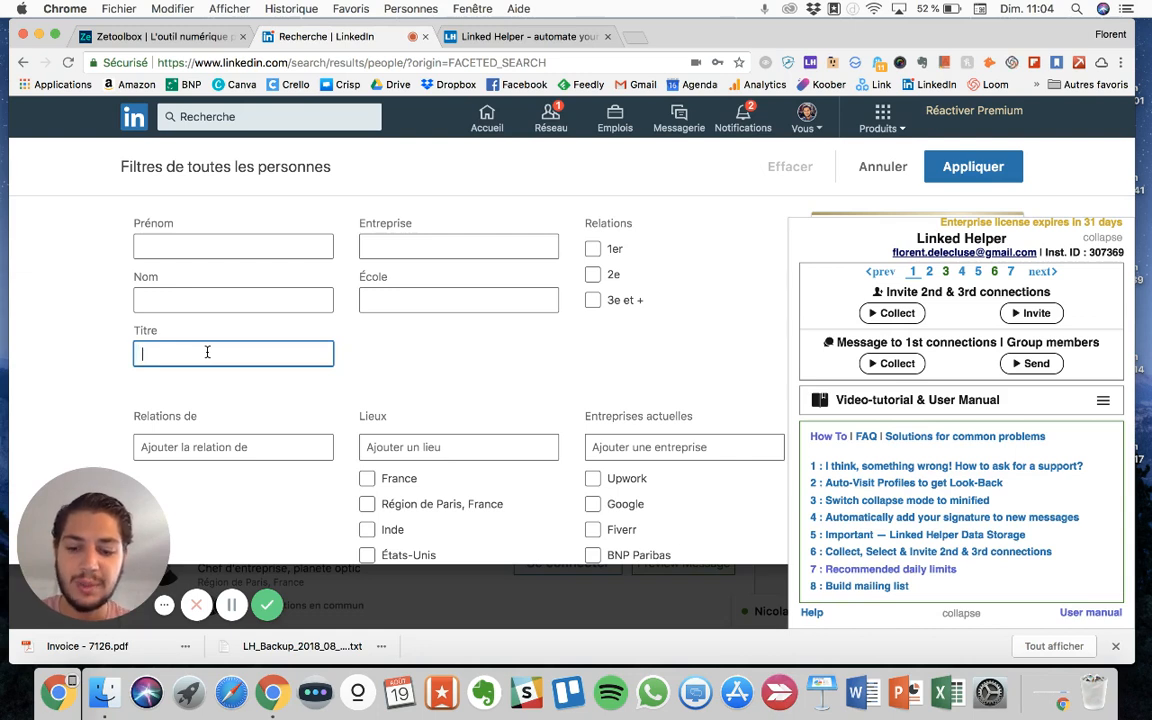
text(i)
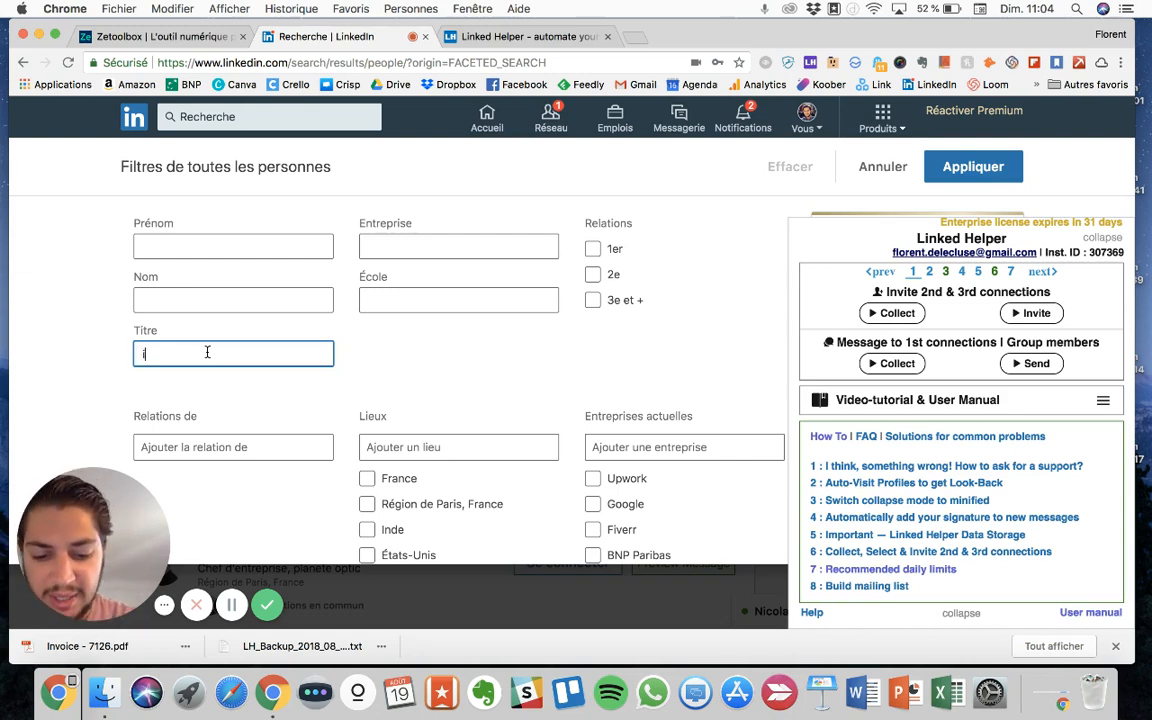
text(nbound)
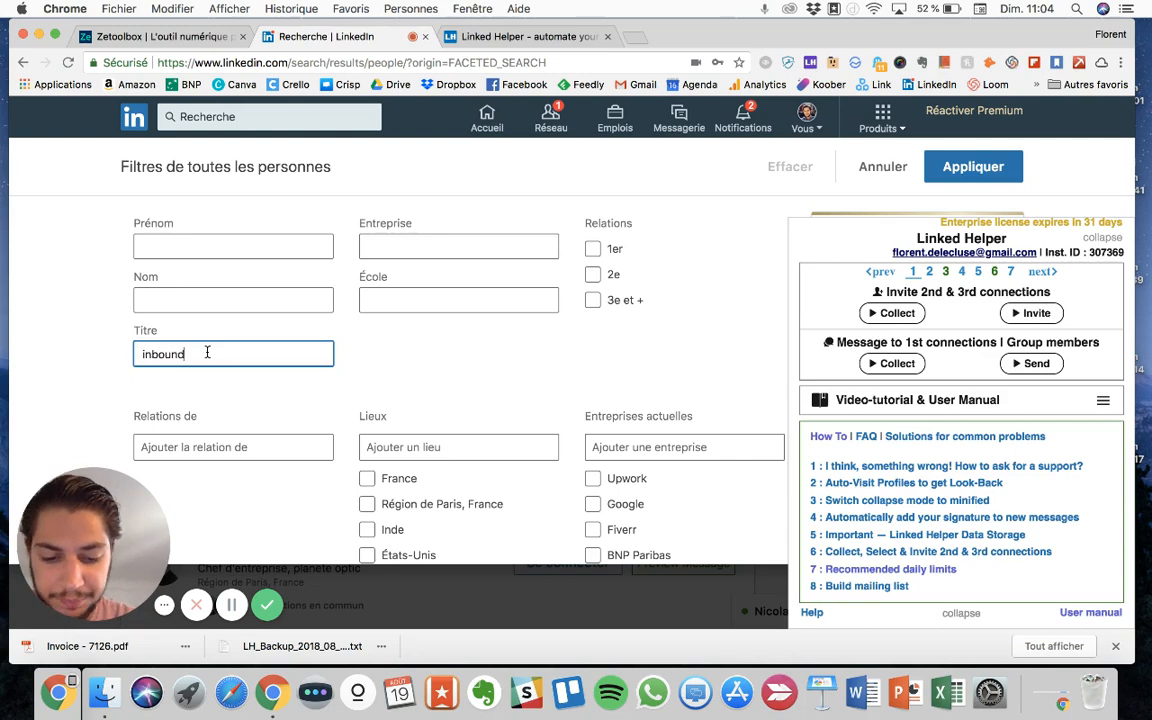
text( marketing)
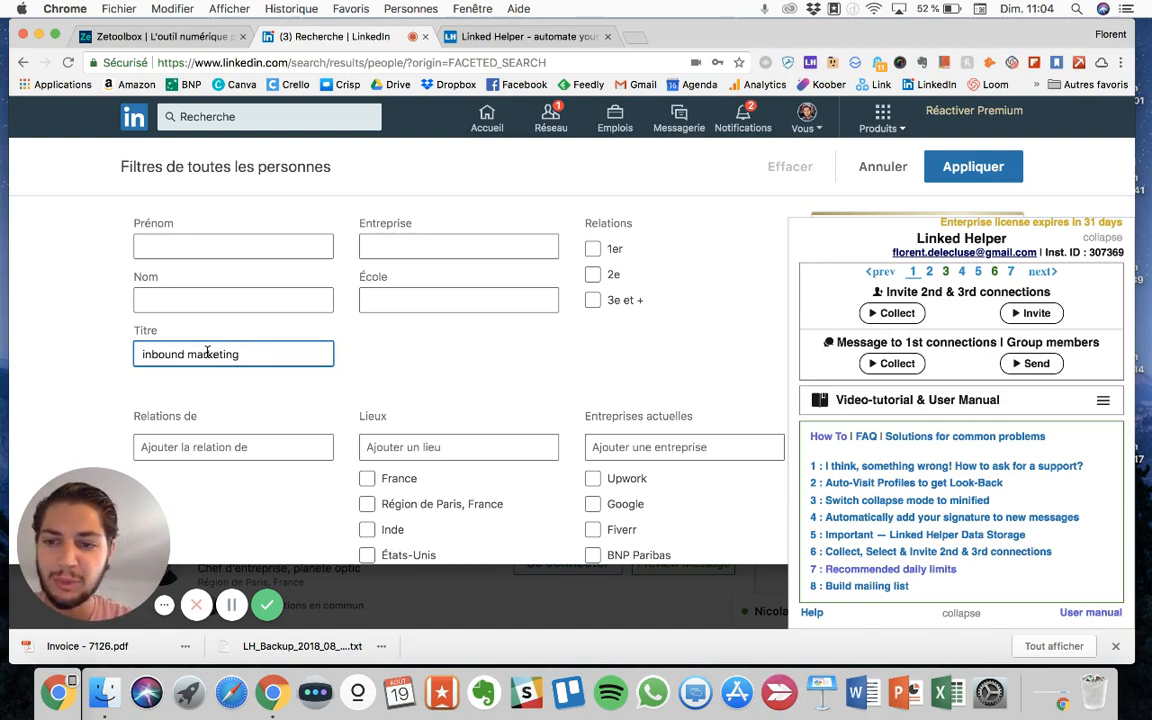
Restrict the relations filter to 2e and 3e et + connections
scroll(367, 410, down, 2)
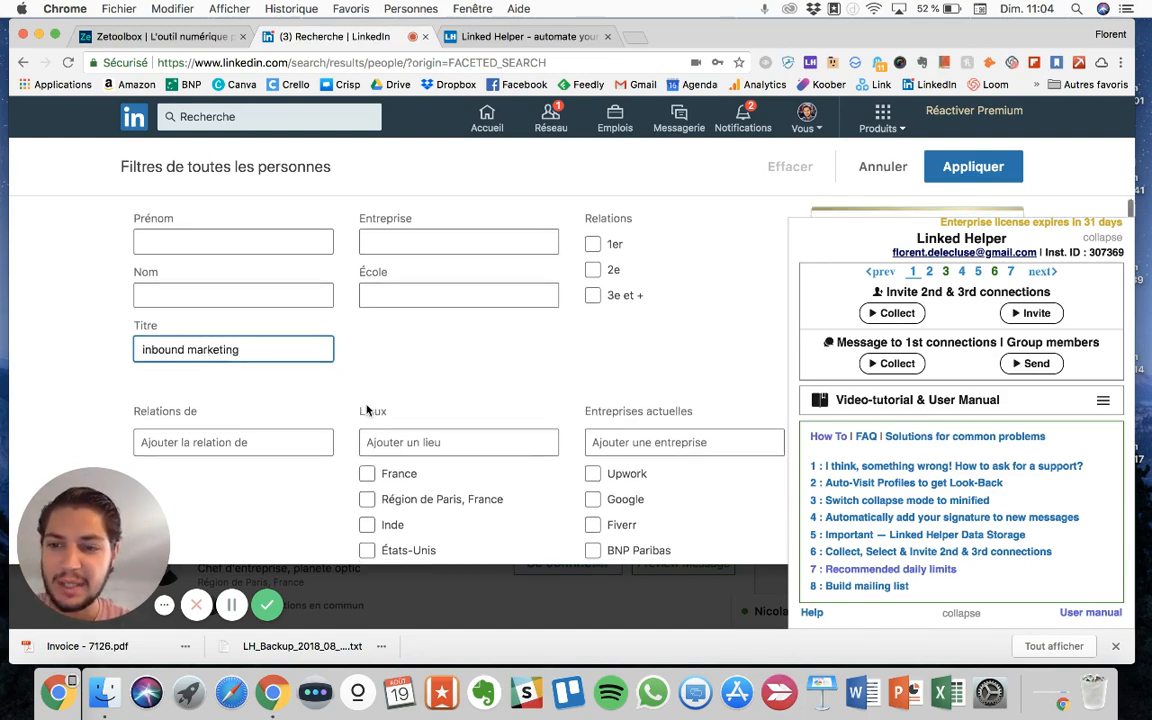
scroll(367, 410, down, 1)
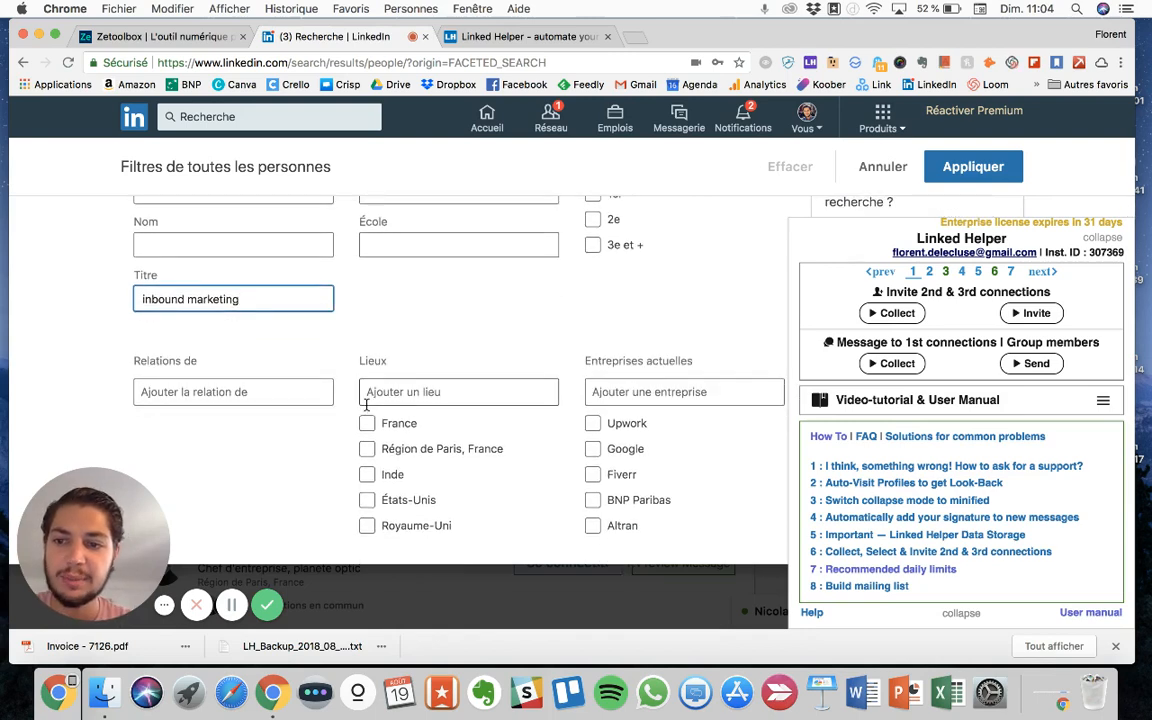
scroll(340, 410, up, 3)
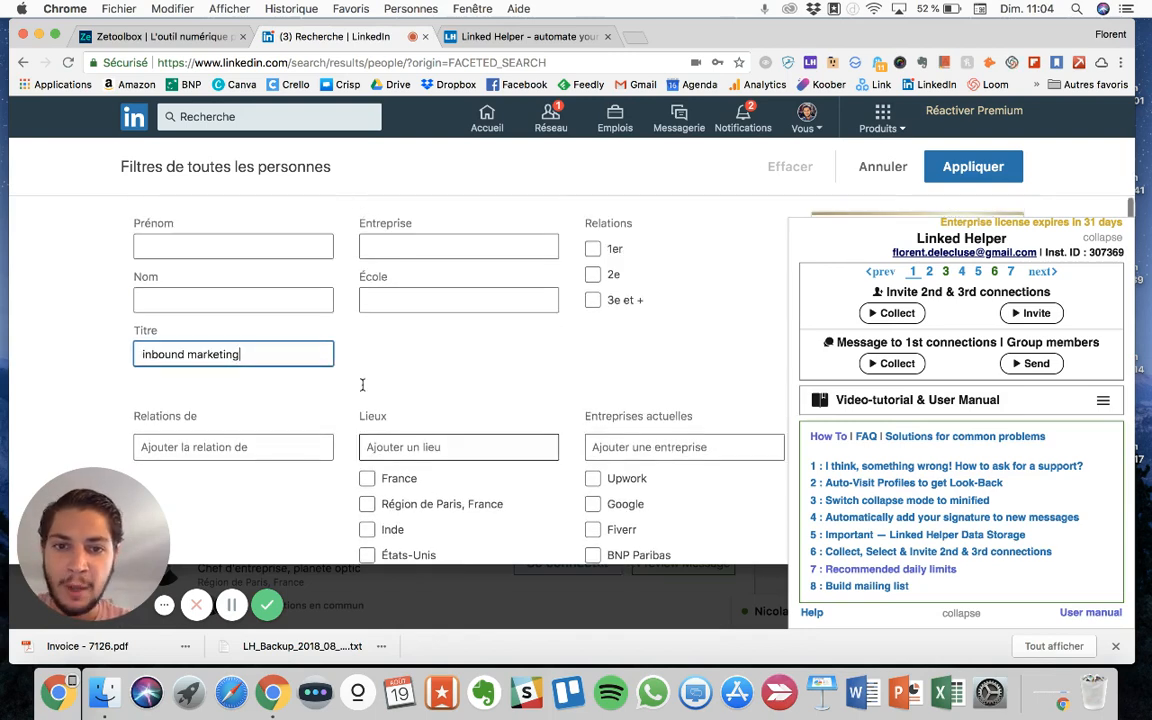
click(592, 276)
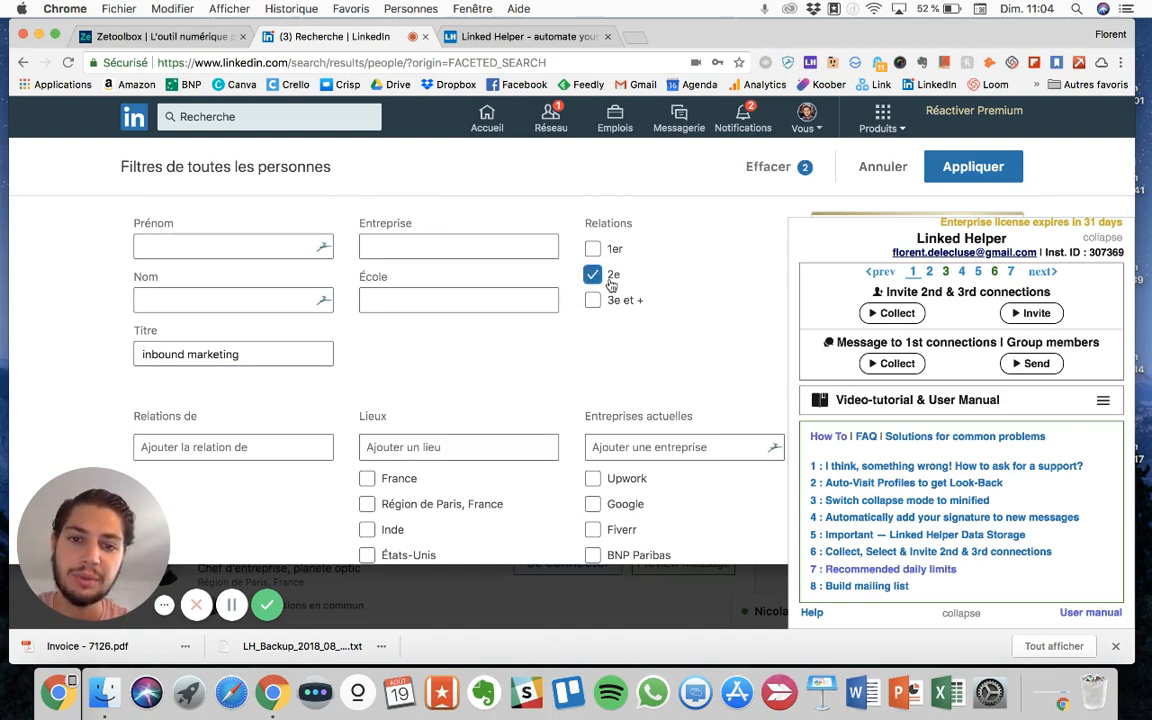
click(594, 299)
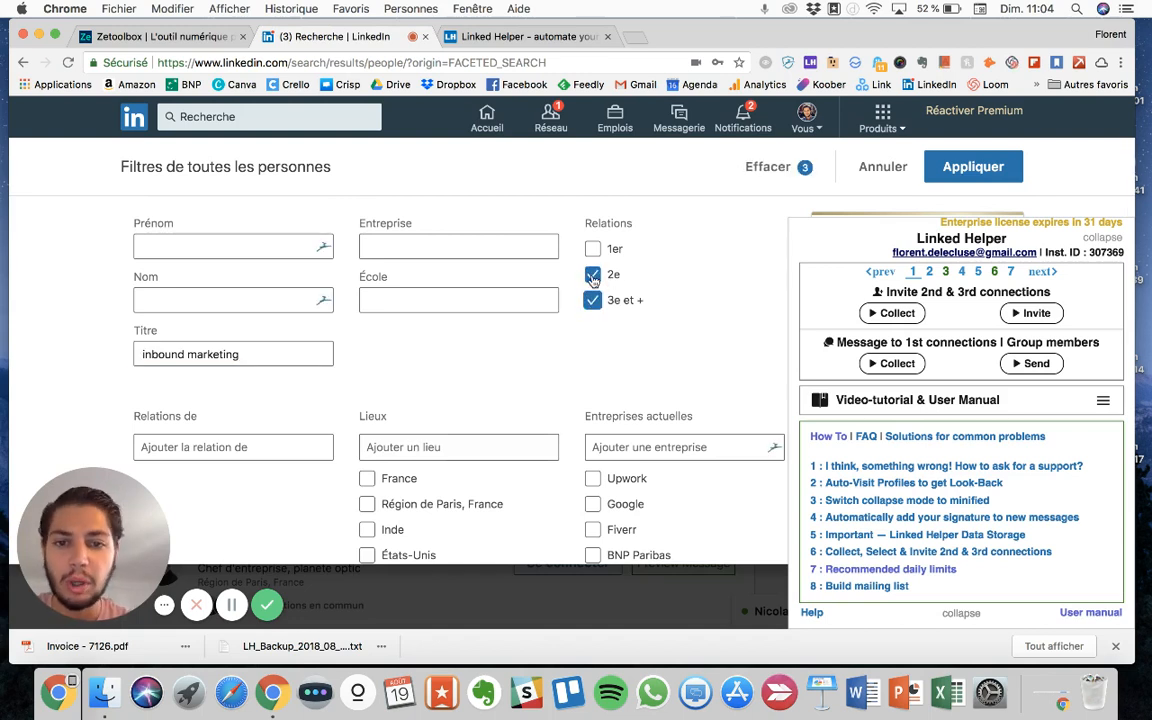
Limit the search locations to France and Région de Paris, France
scroll(557, 388, down, 1)
scroll(557, 388, down, 5)
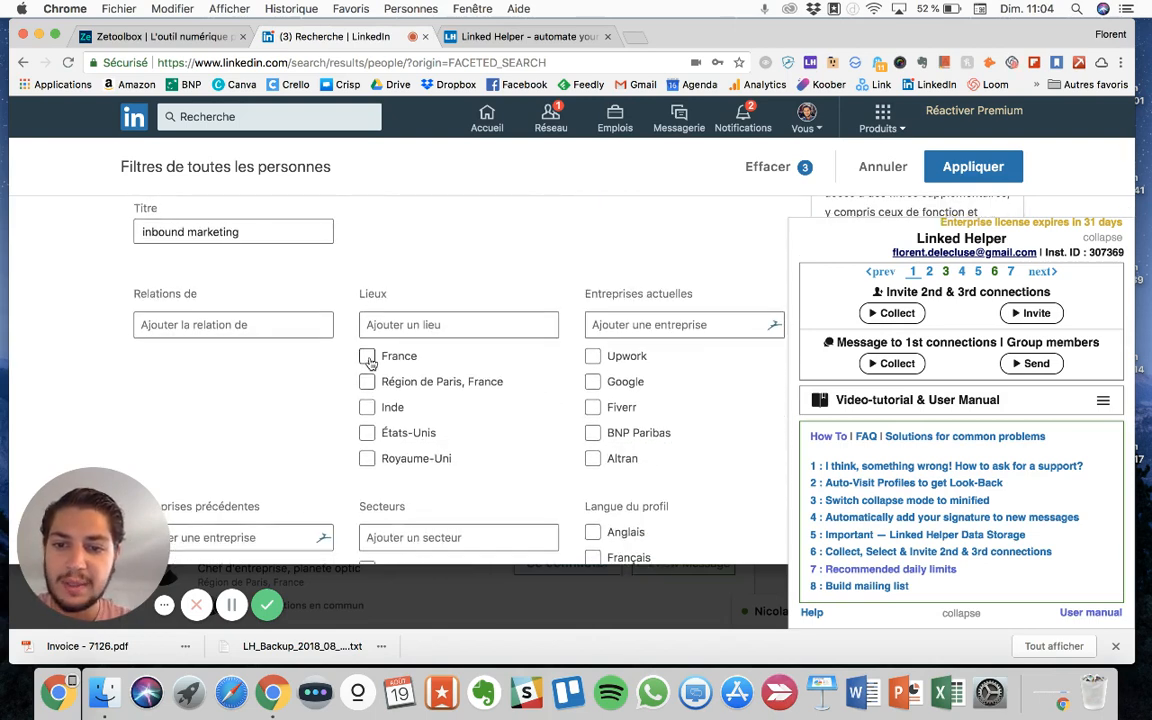
click(367, 358)
click(367, 383)
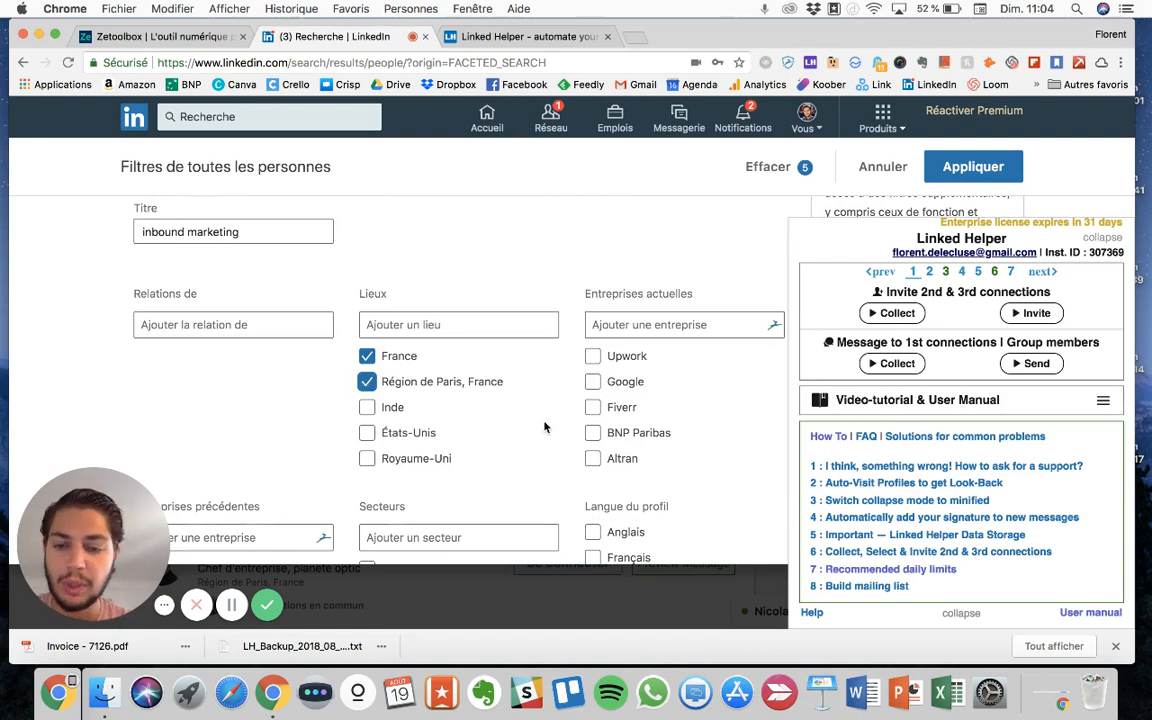
Set the profile language filter to Français and apply all the people filters to the search
scroll(545, 427, down, 2)
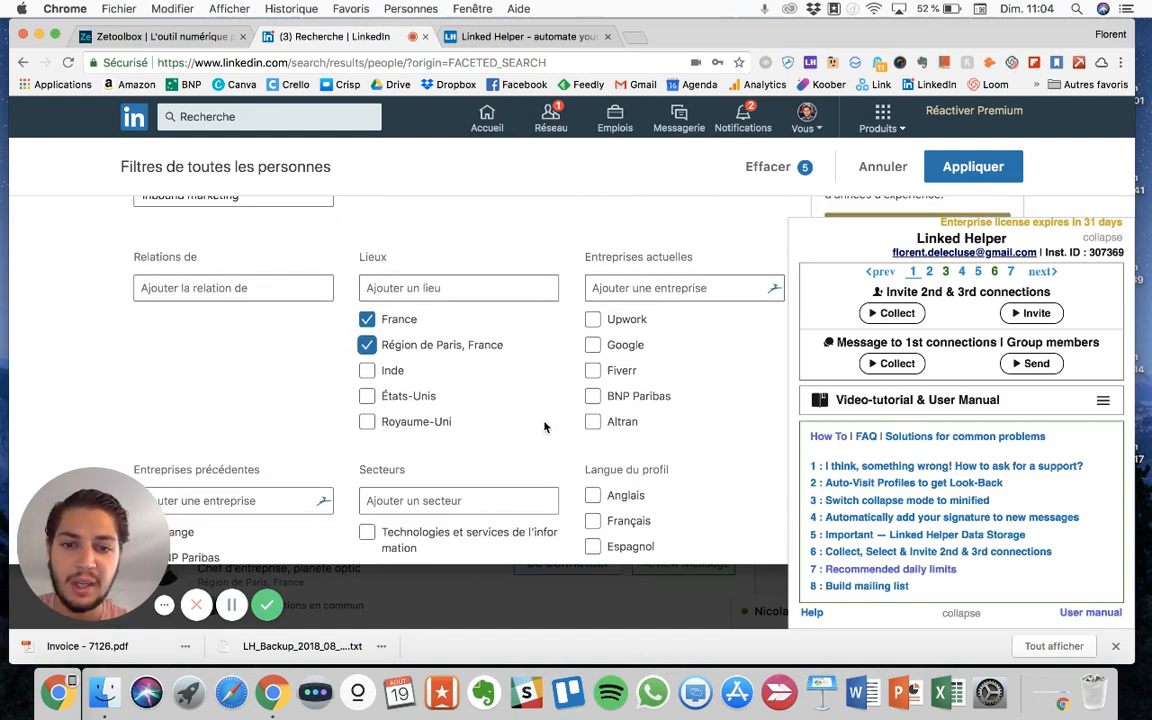
scroll(545, 428, down, 2)
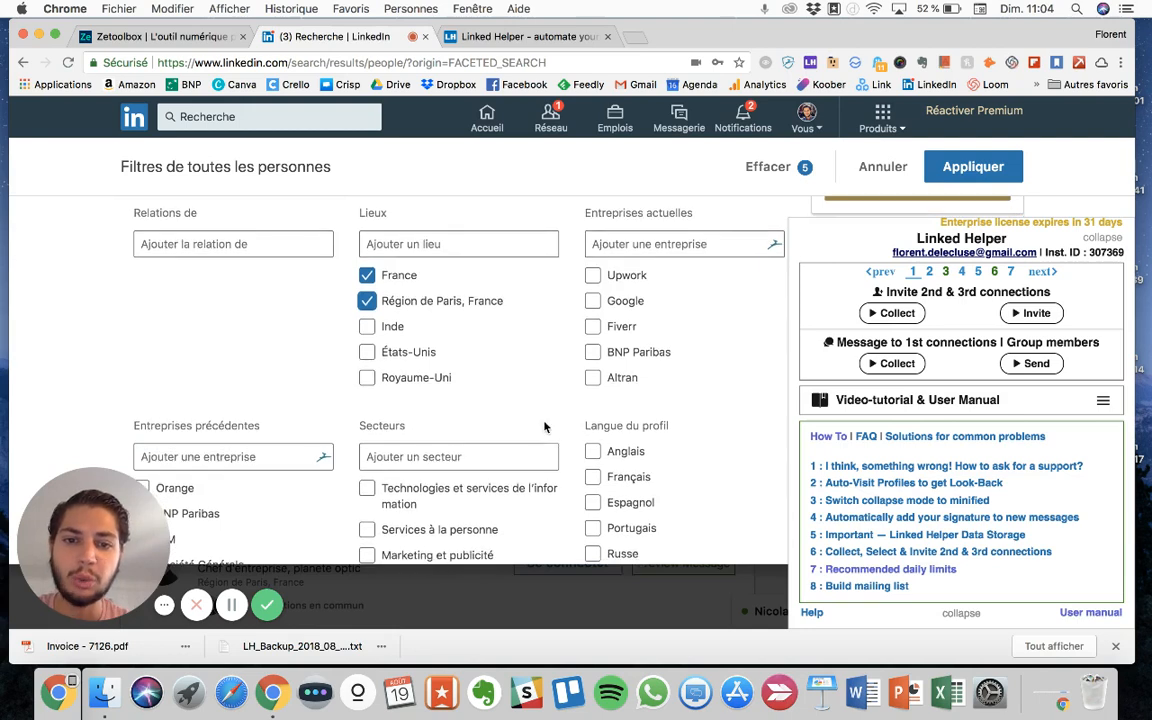
scroll(545, 427, down, 4)
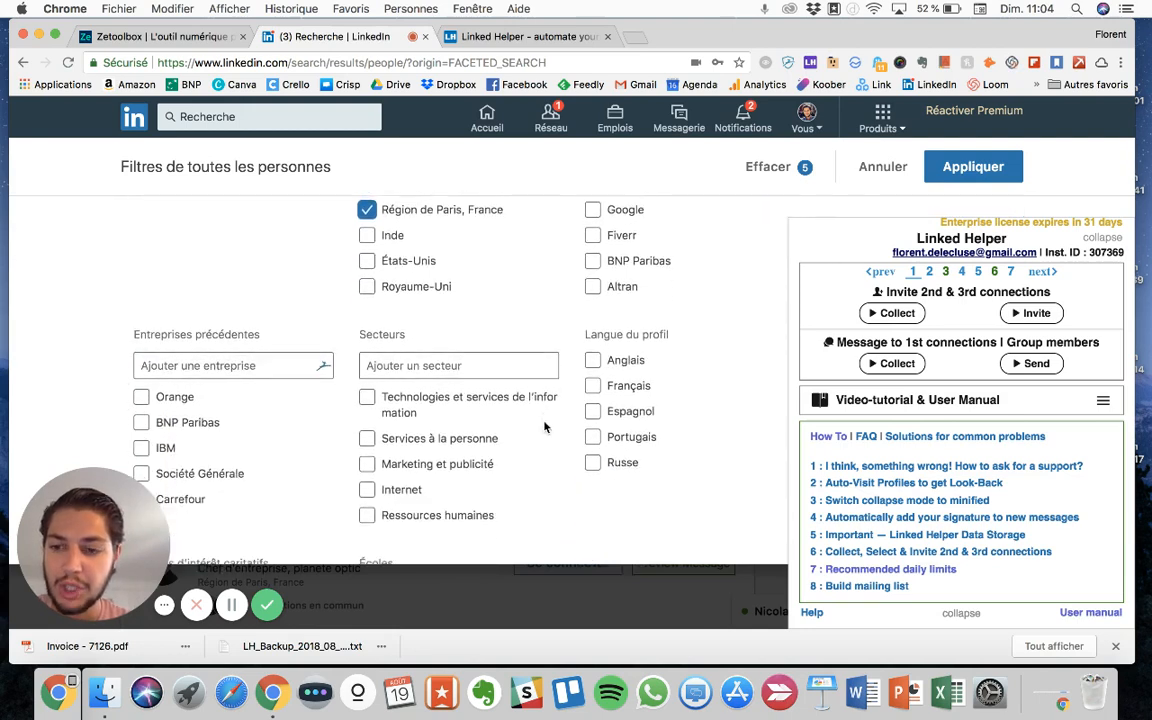
scroll(545, 427, down, 2)
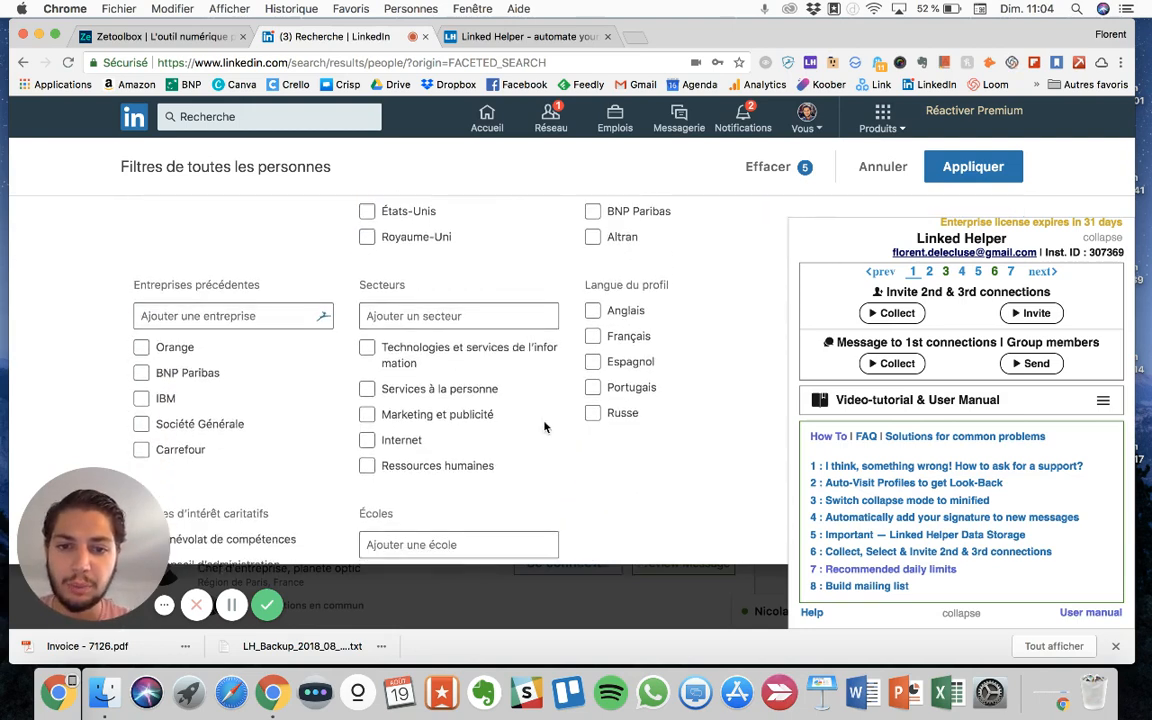
click(593, 329)
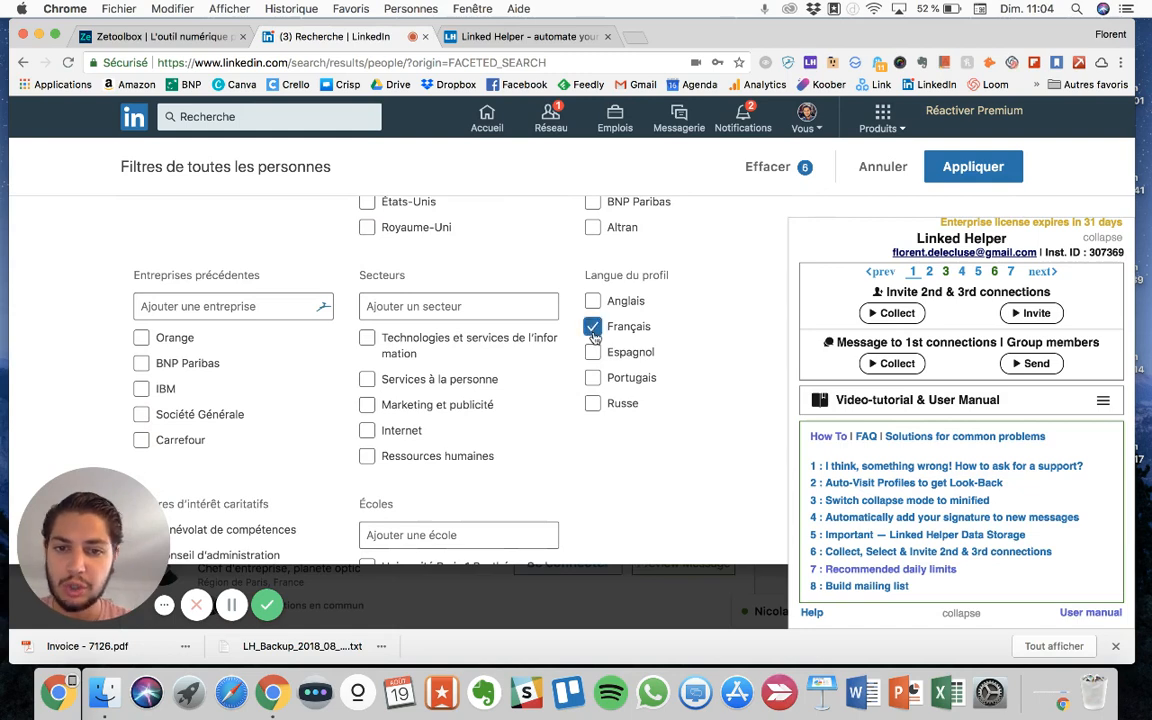
scroll(543, 456, down, 4)
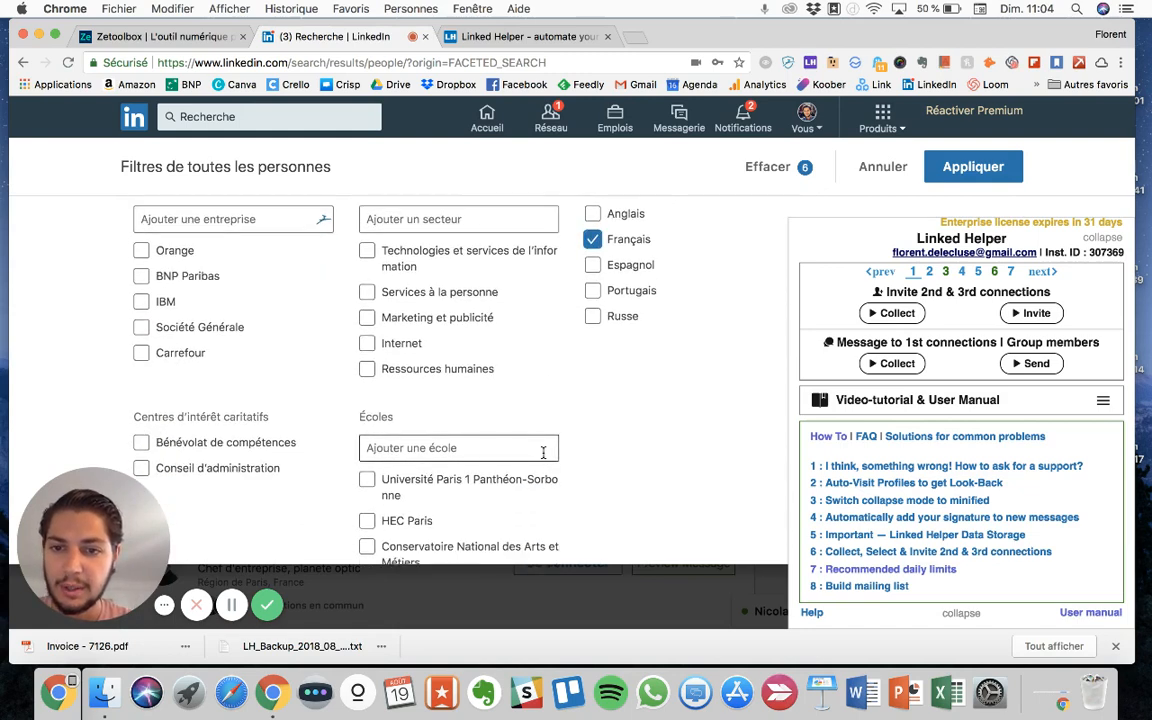
scroll(543, 452, down, 4)
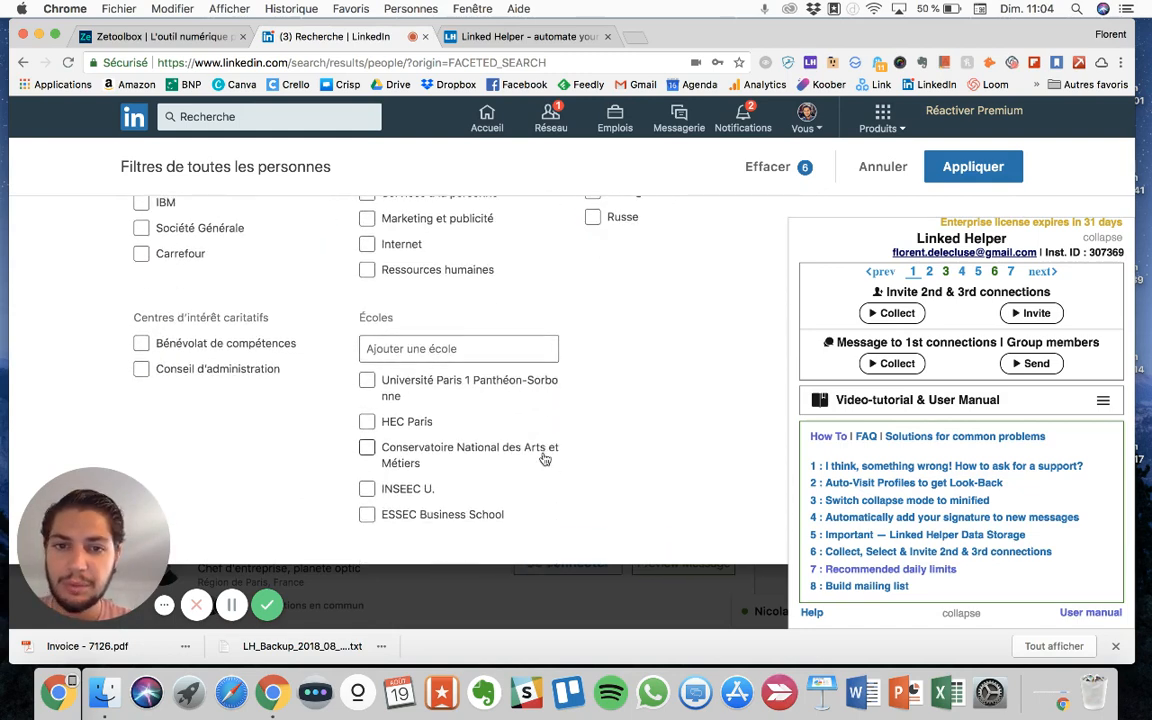
scroll(543, 456, up, 15)
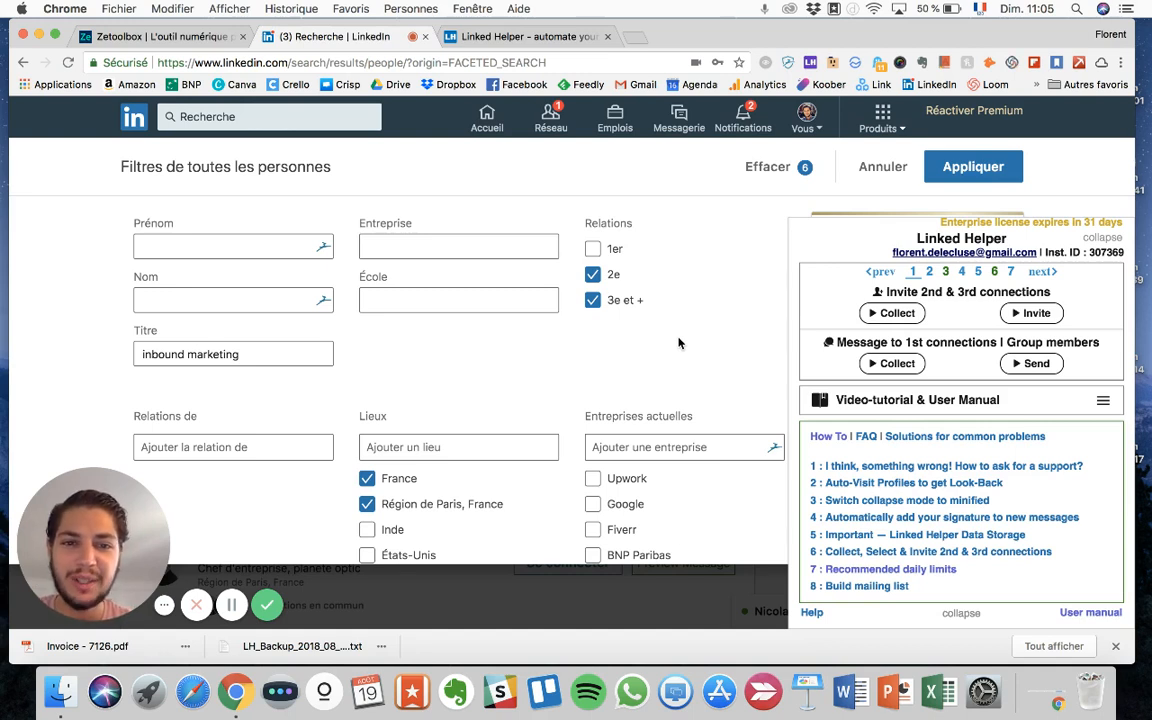
click(960, 172)
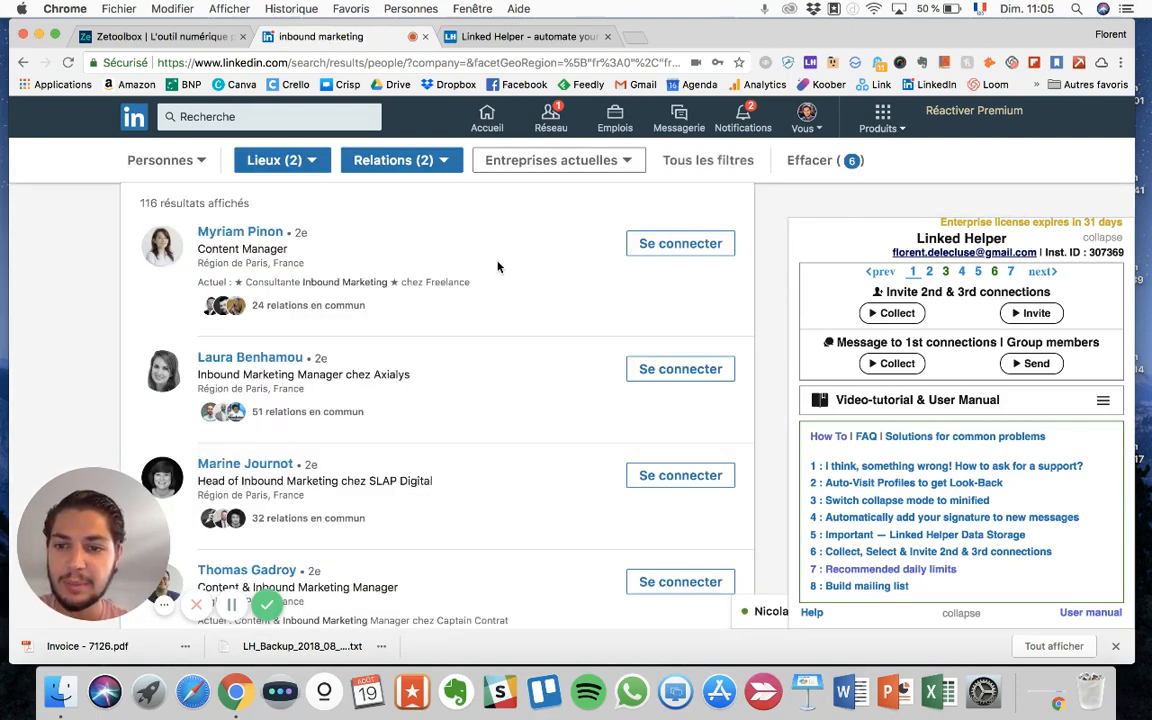
Look through the filtered people results to check that the profiles match the inbound marketing target
scroll(462, 463, down, 1)
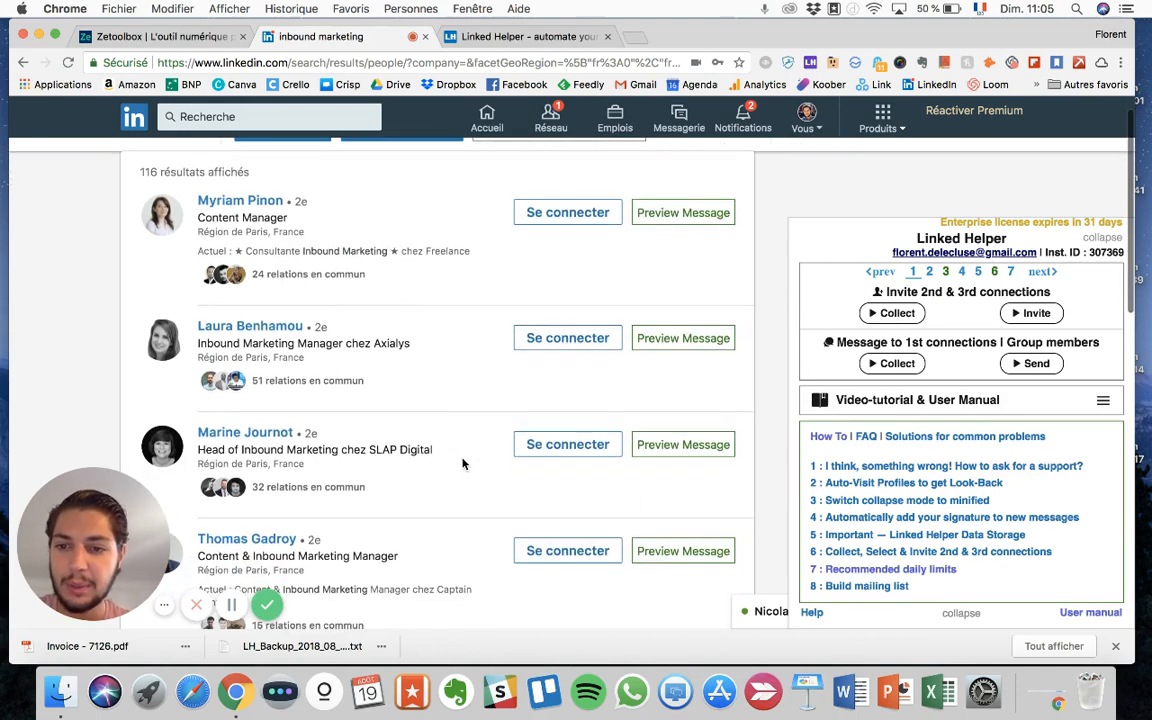
scroll(401, 398, down, 5)
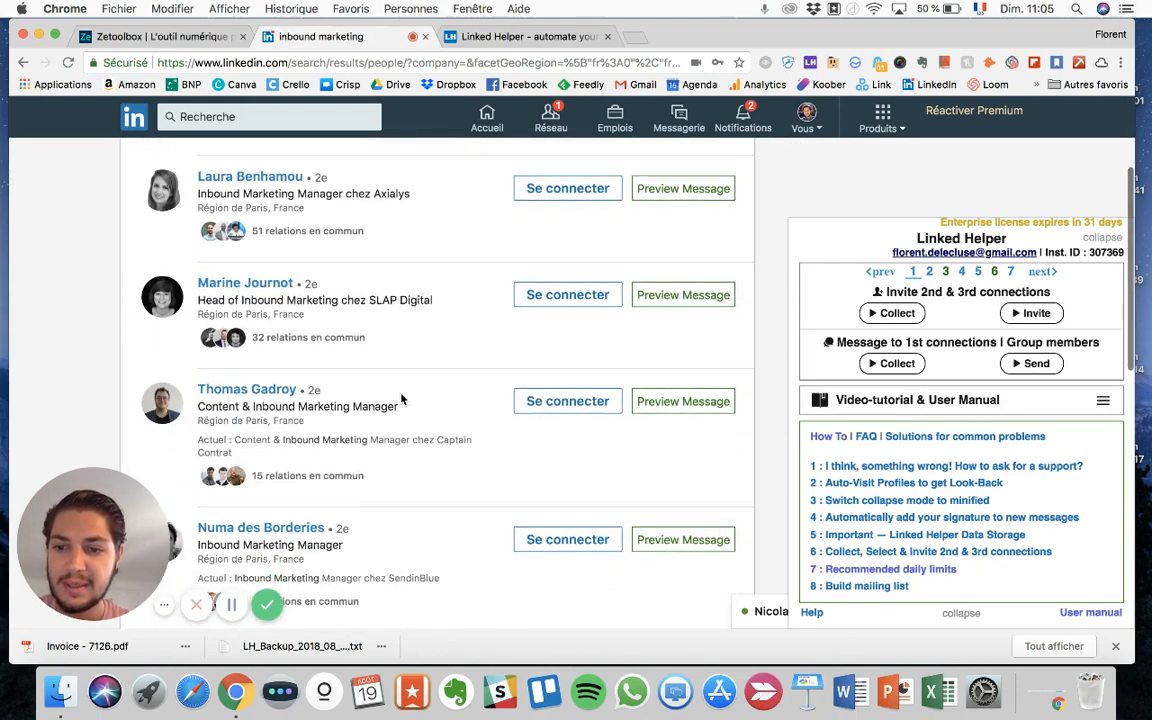
scroll(388, 432, down, 5)
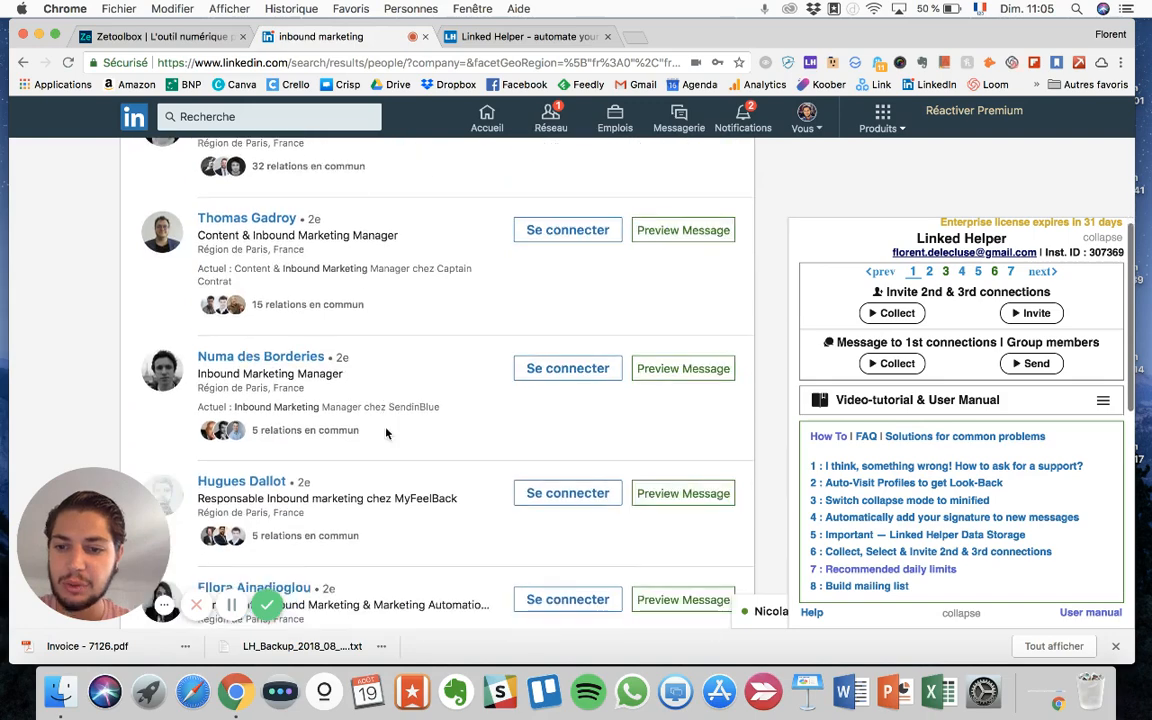
scroll(387, 432, down, 15)
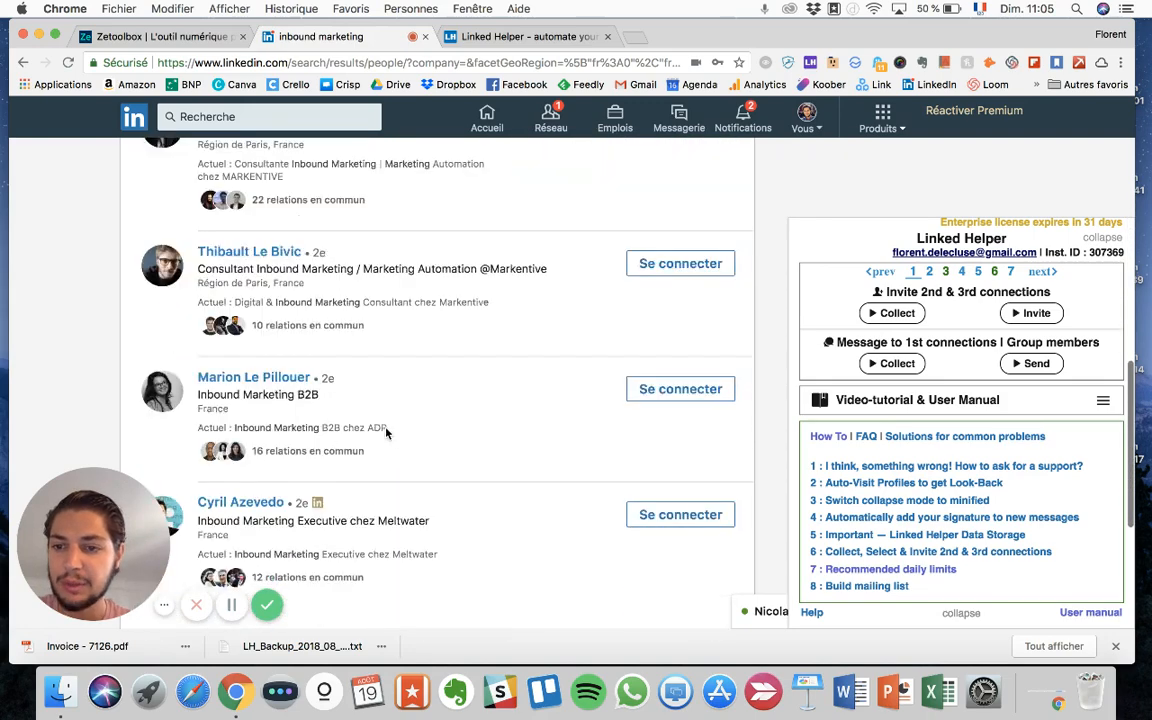
scroll(386, 432, down, 10)
click(469, 330)
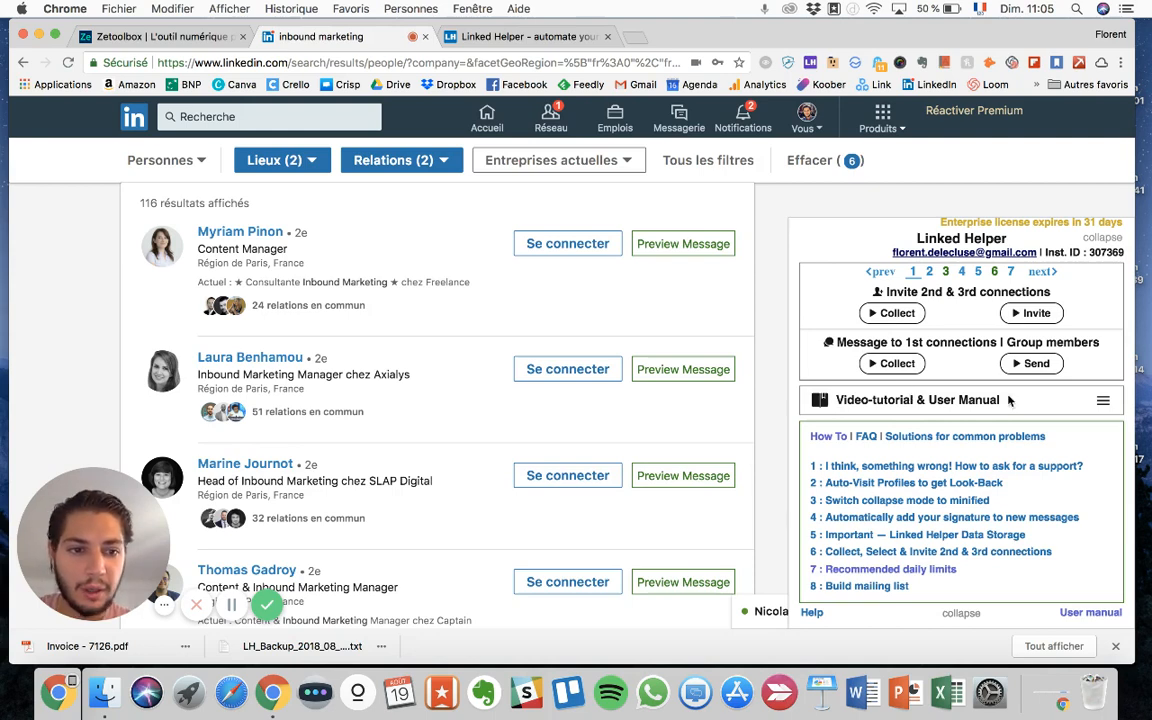
Create an invites list named "Inbound marketing" for 2nd and 3rd degree contacts and start collecting the search results into it
click(910, 397)
click(936, 226)
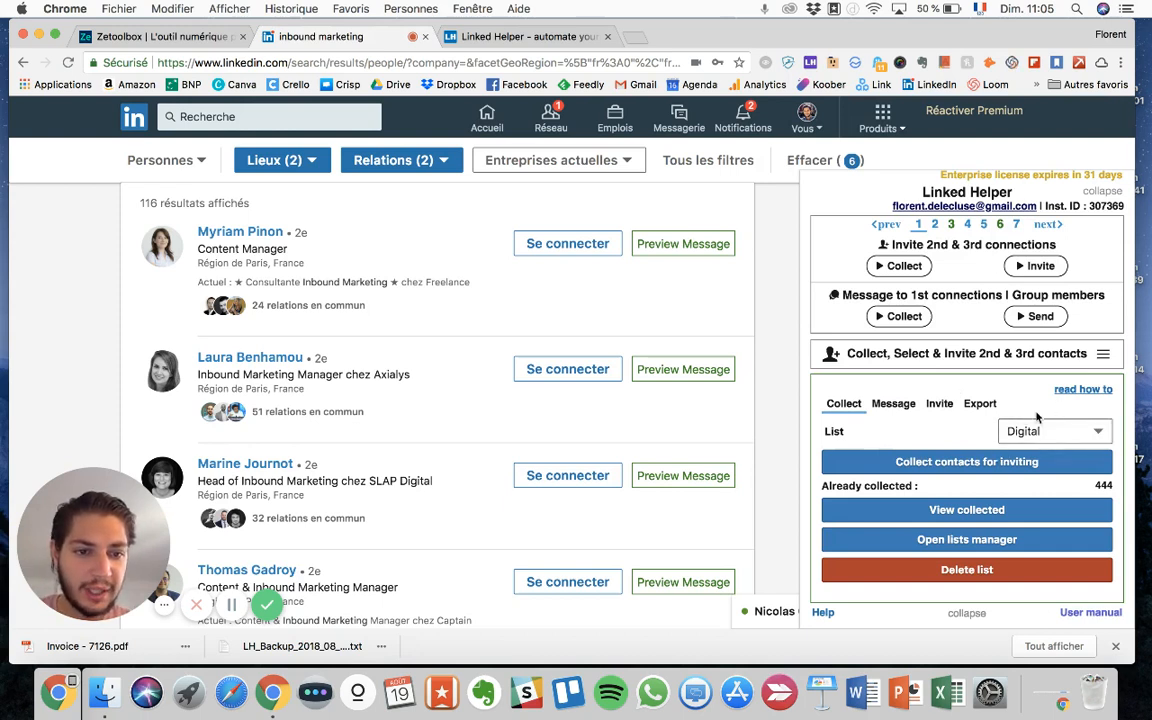
click(1098, 434)
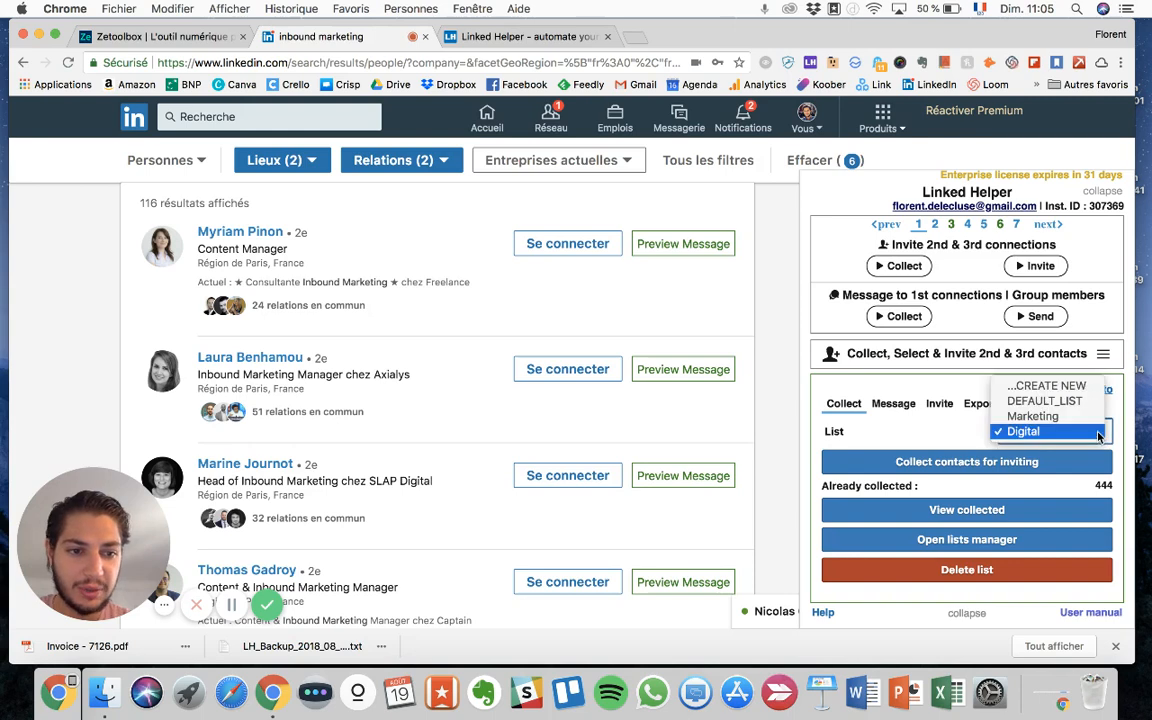
click(1067, 388)
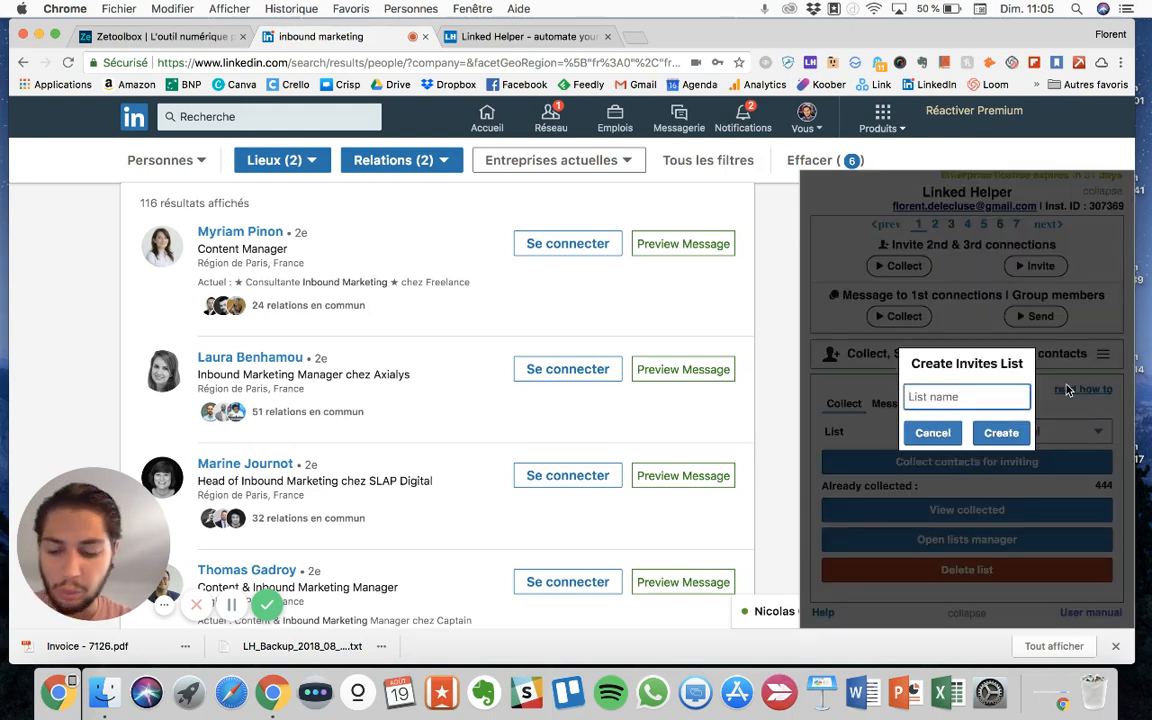
text(Inbo)
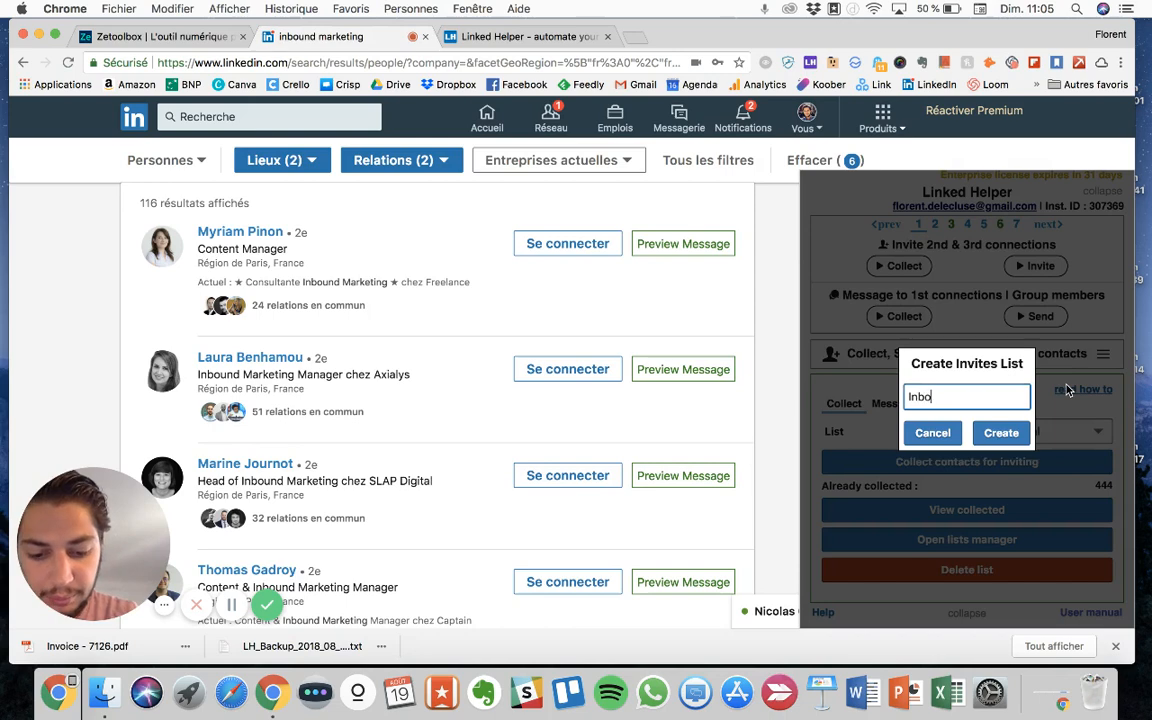
text(und marke)
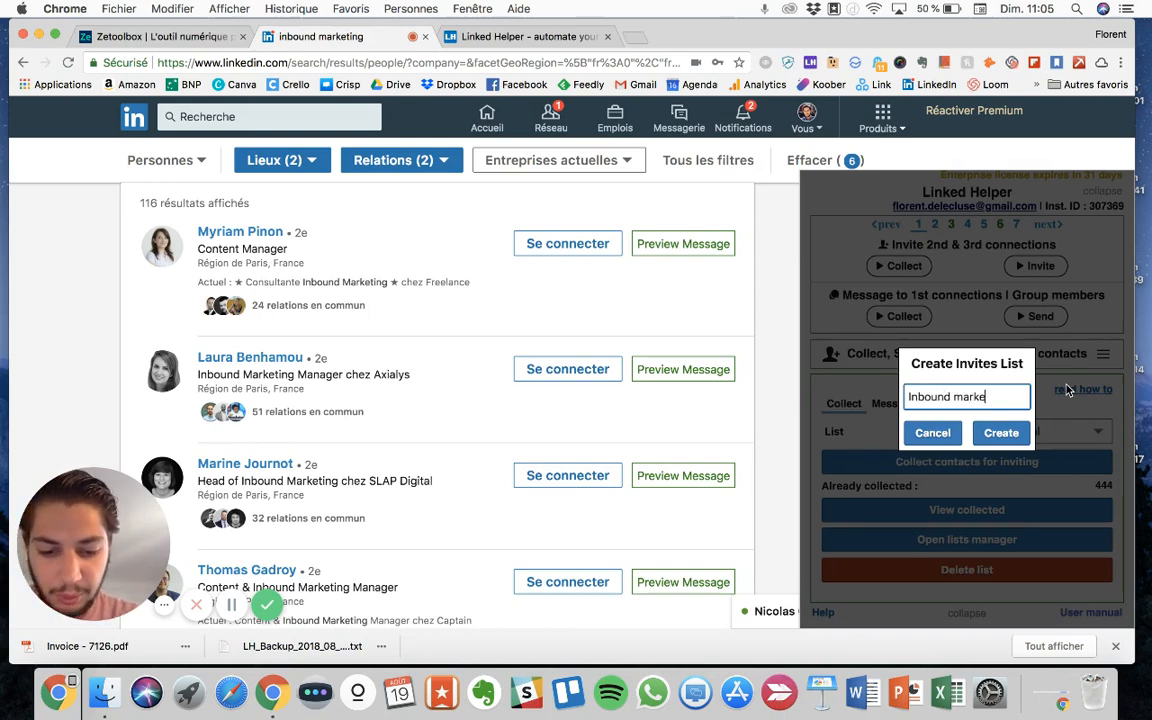
text(ting)
click(1002, 433)
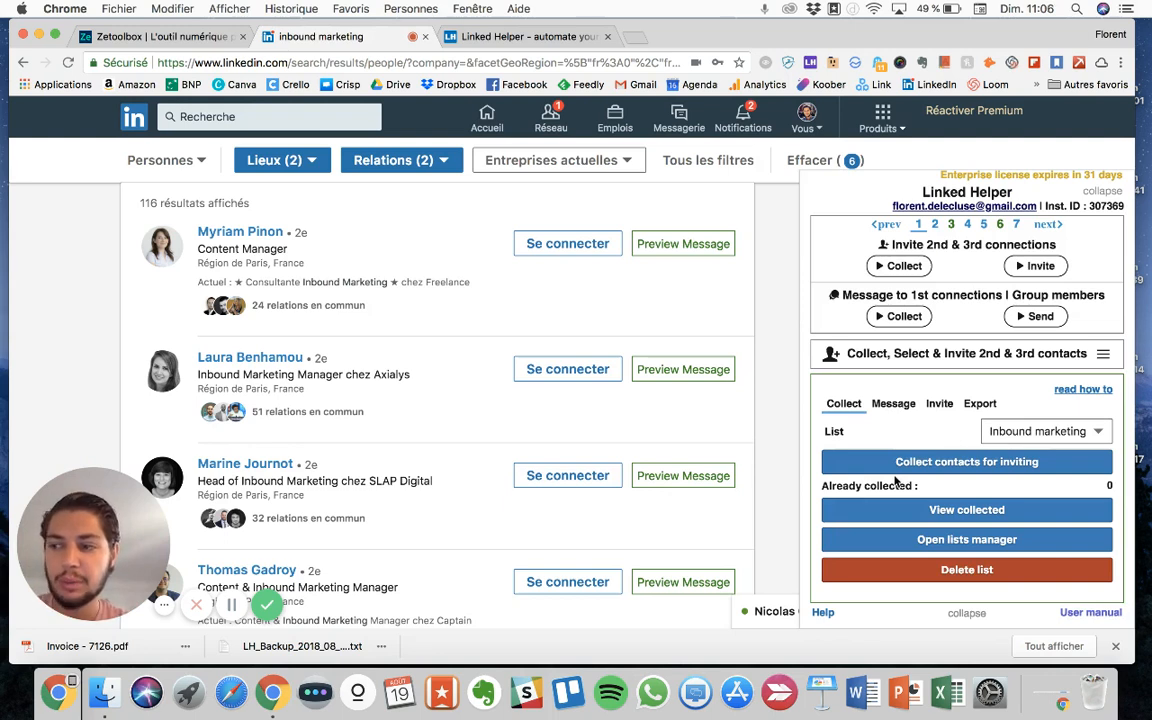
click(954, 466)
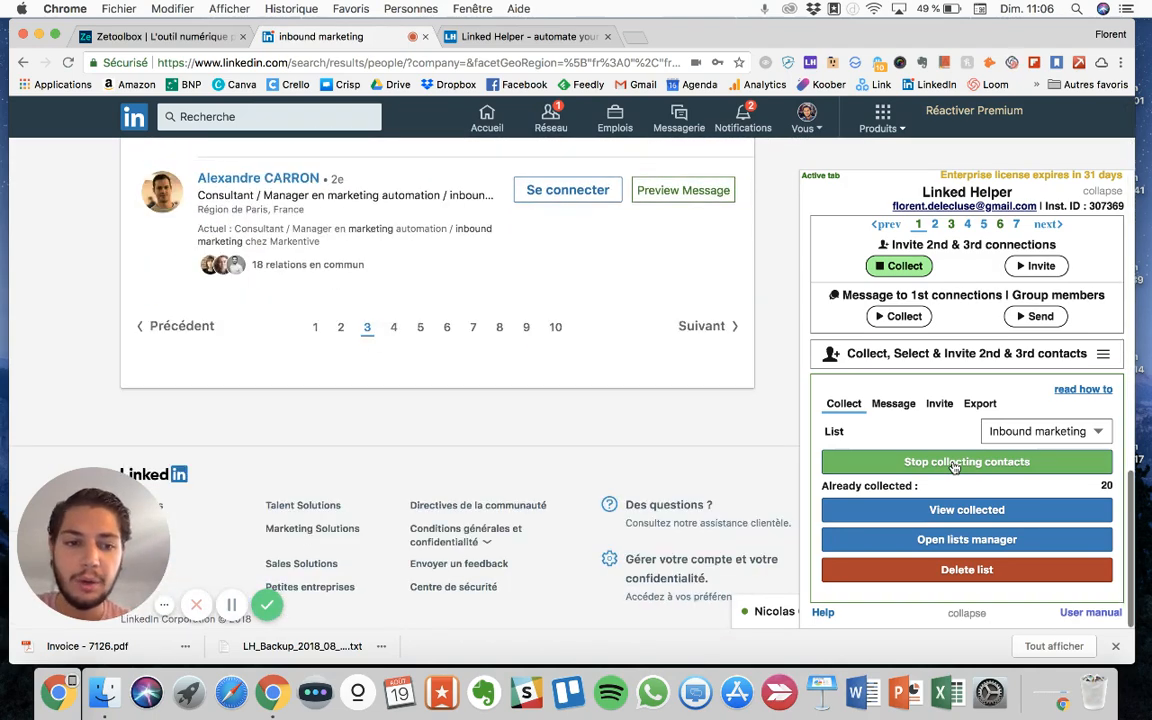
Replace the invitation message template with the greeting "Bonjour {firstname}," using the first-name variable, followed by a line break
click(891, 405)
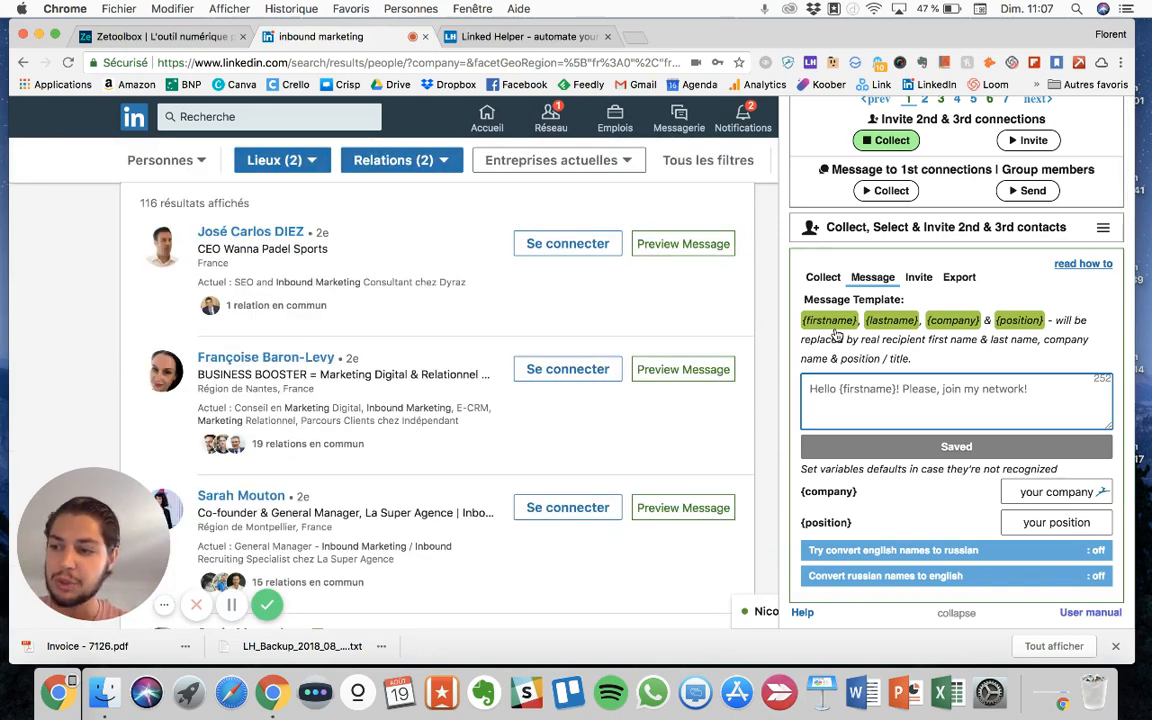
text(Bonjour)
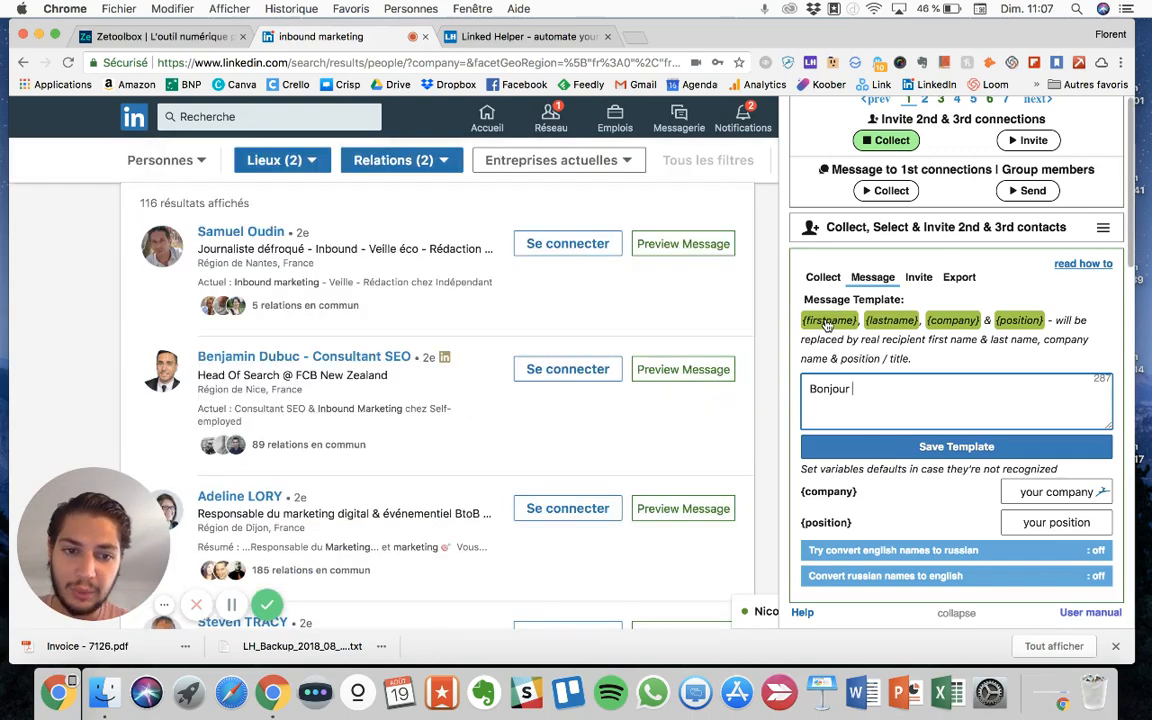
click(828, 320)
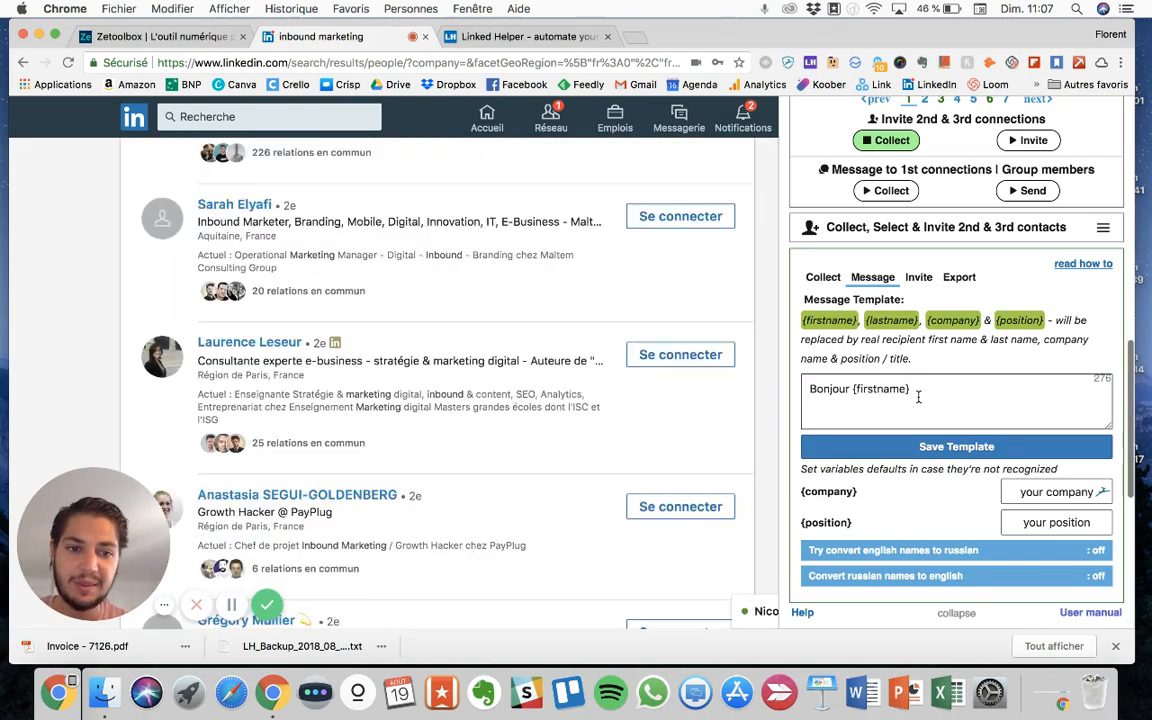
text(,)
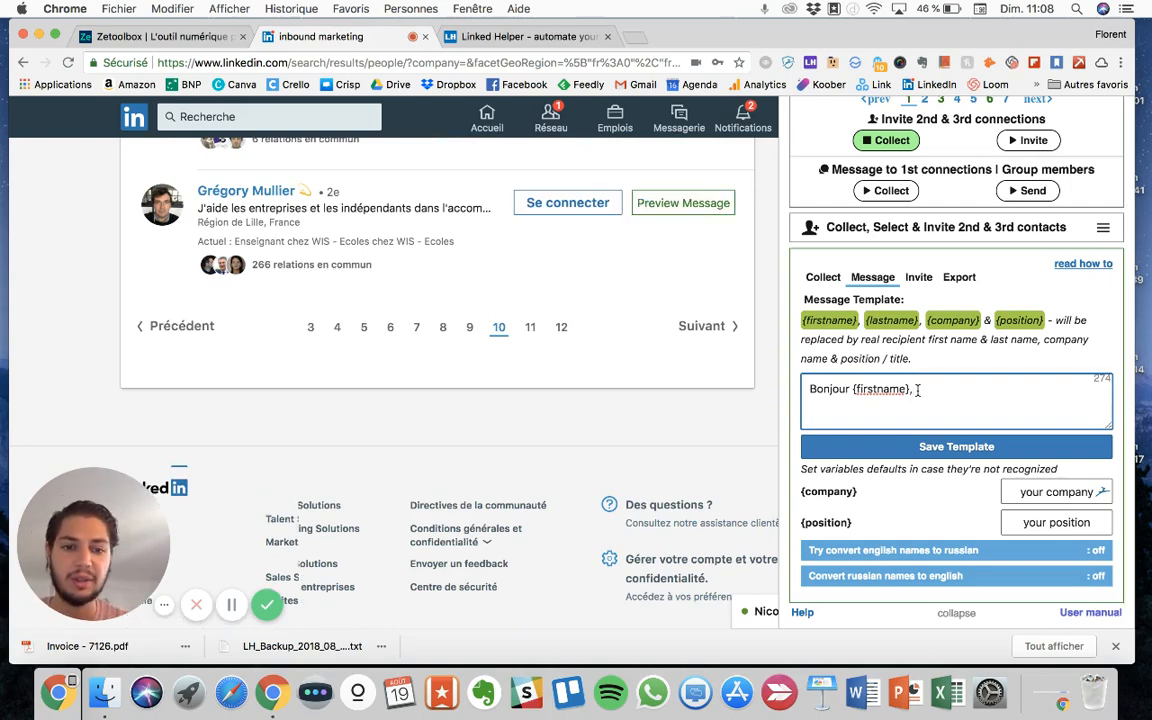
key(Return)
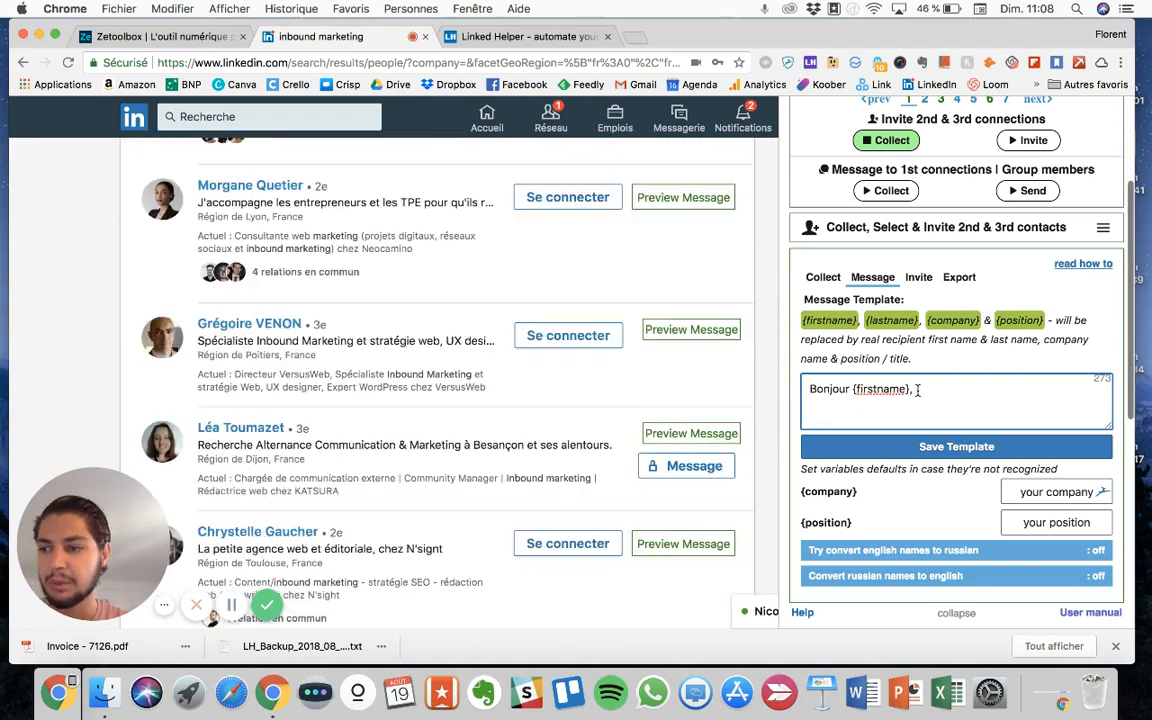
Add the sentence "Je vois que vous évoluez dans le domaine de l'inbound marketing." below the greeting in the message template
text(Je )
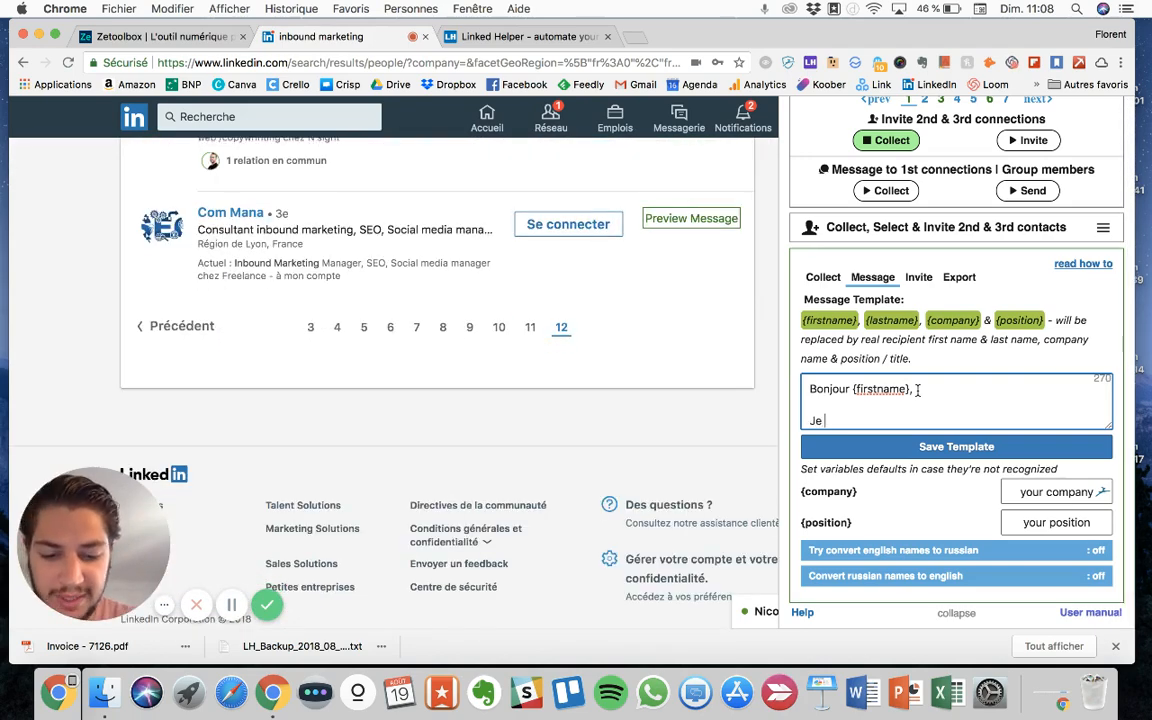
text(vois que)
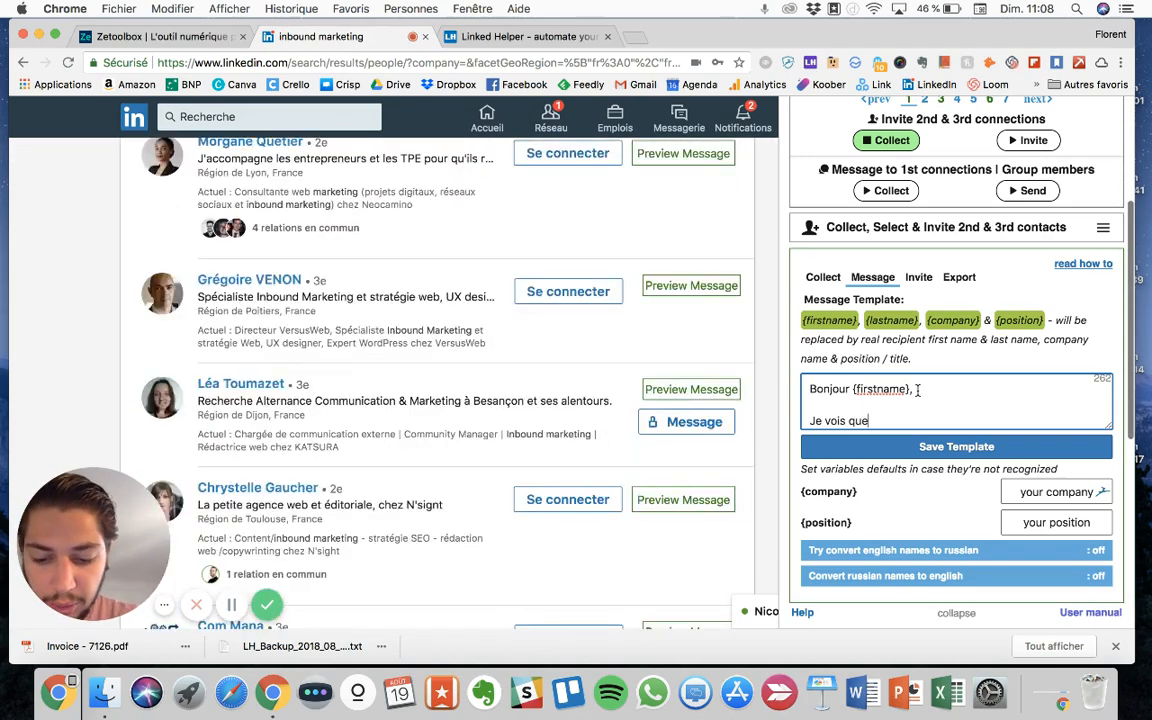
text( vous évol)
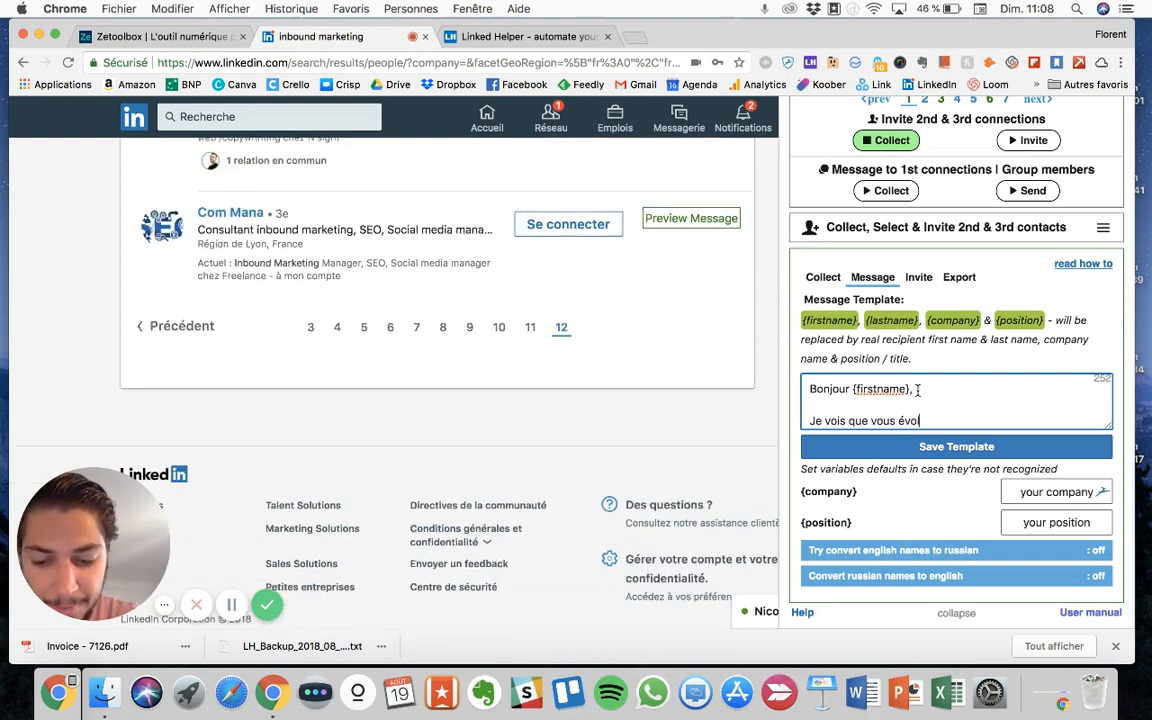
text(uez d)
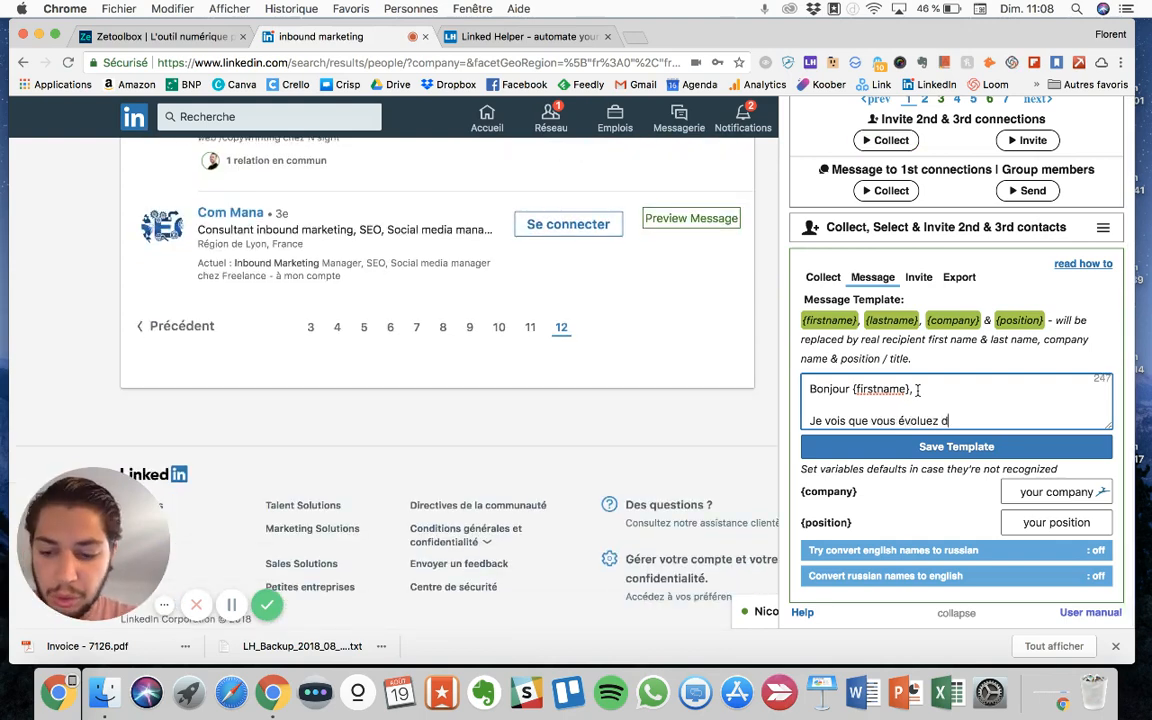
text(ans le domain)
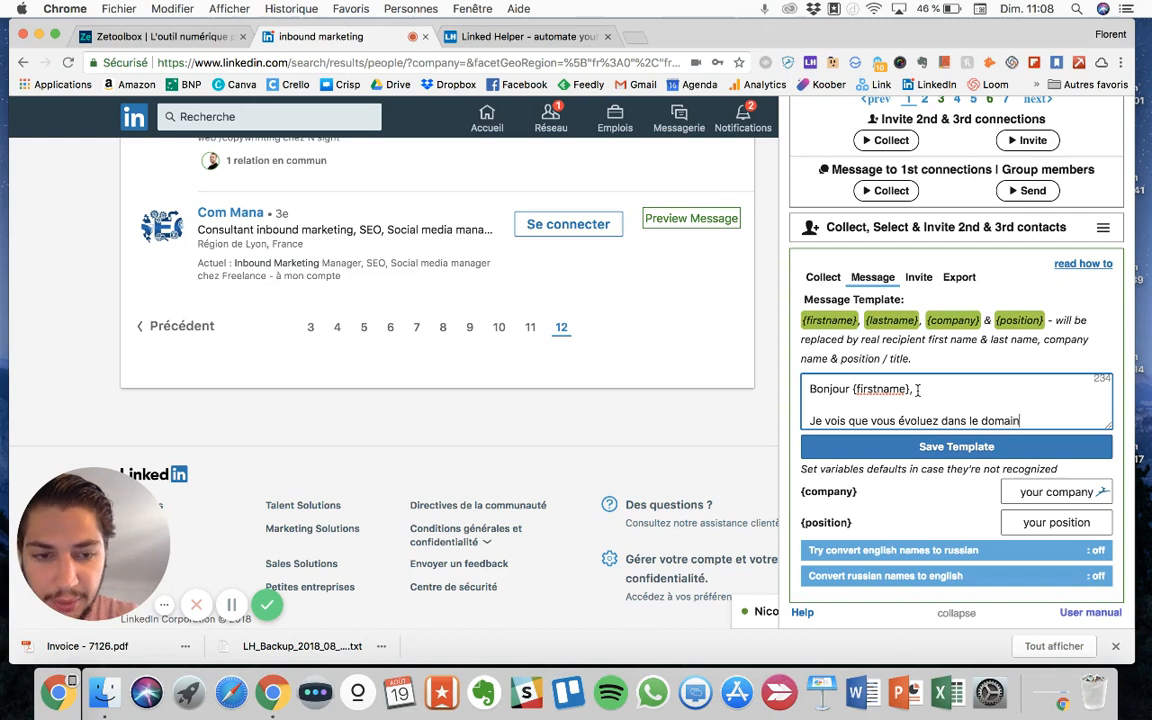
text(e de l'inbound mar)
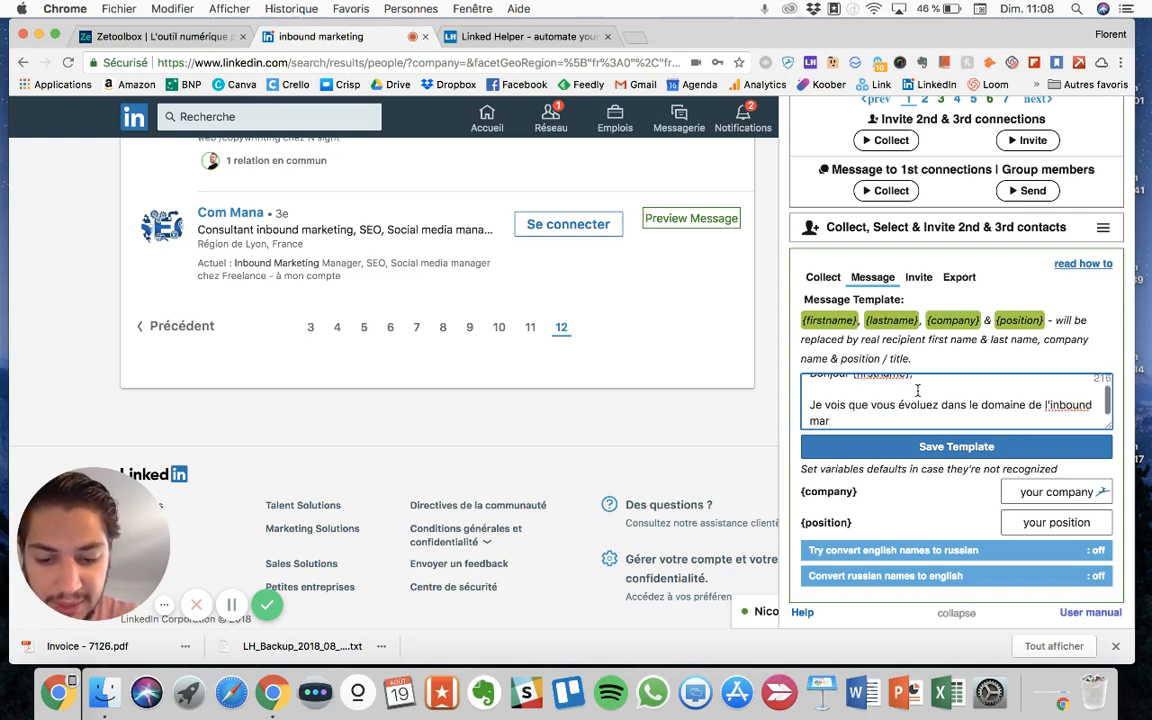
text(keting.)
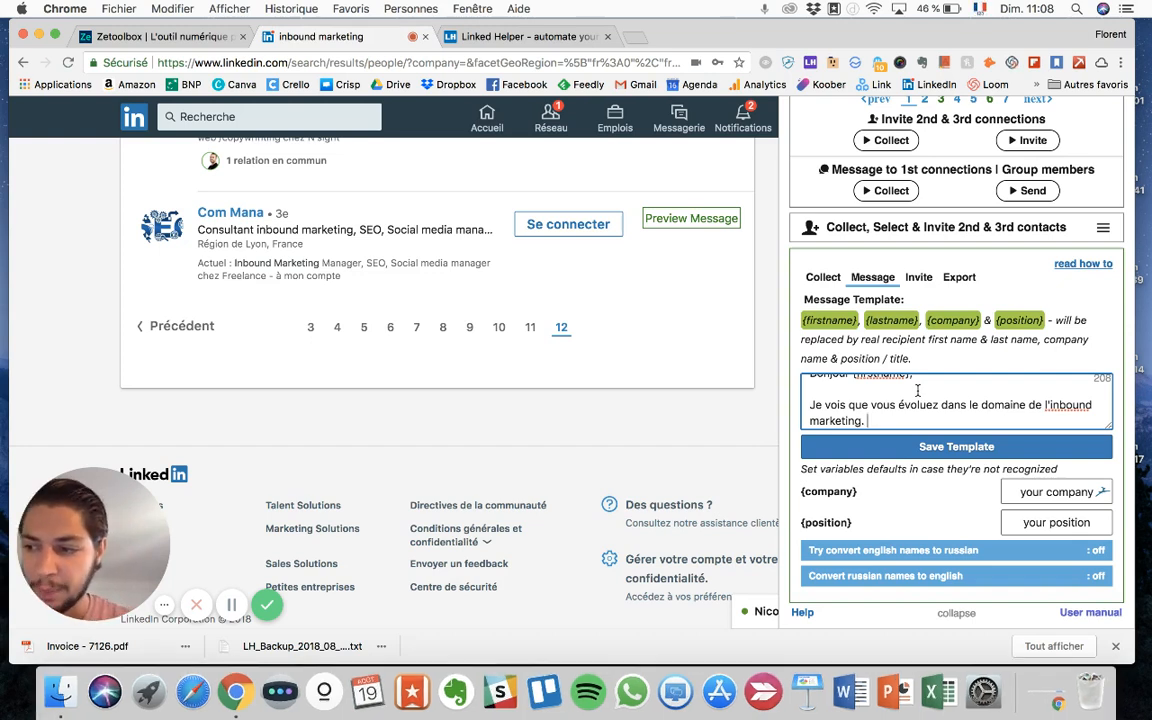
Continue the message template with "Je cherche à me connecter avec des spécialistes dans ce secteur."
text(Je c)
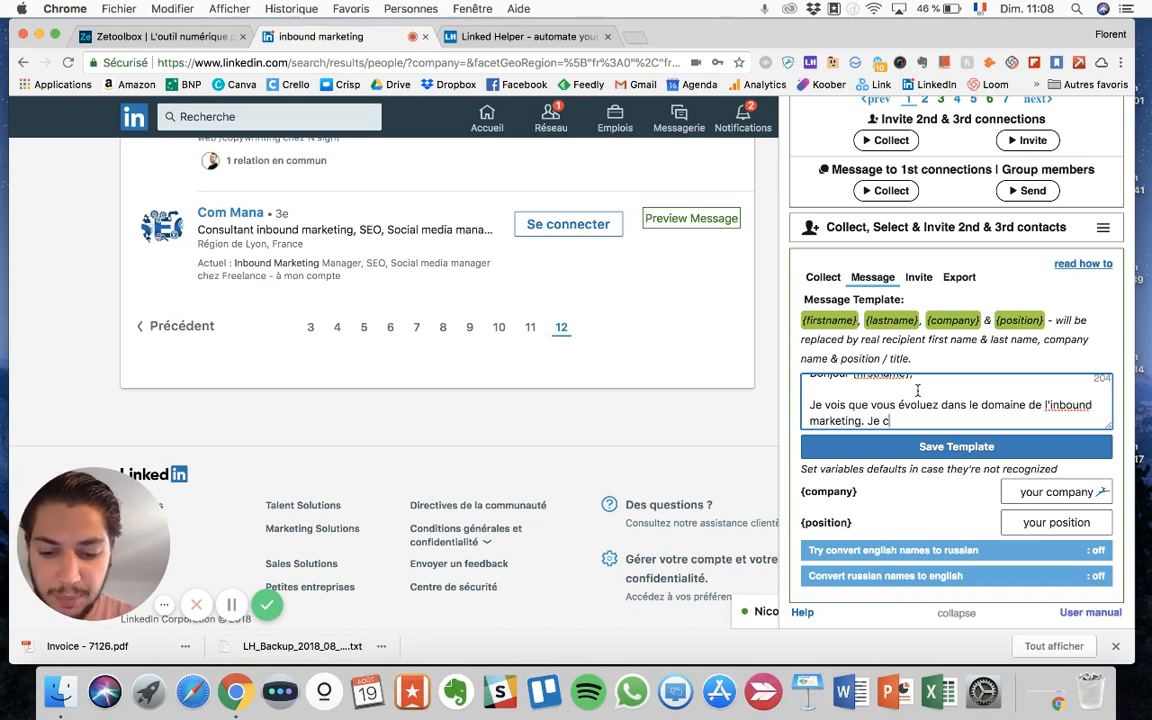
text(herche à m)
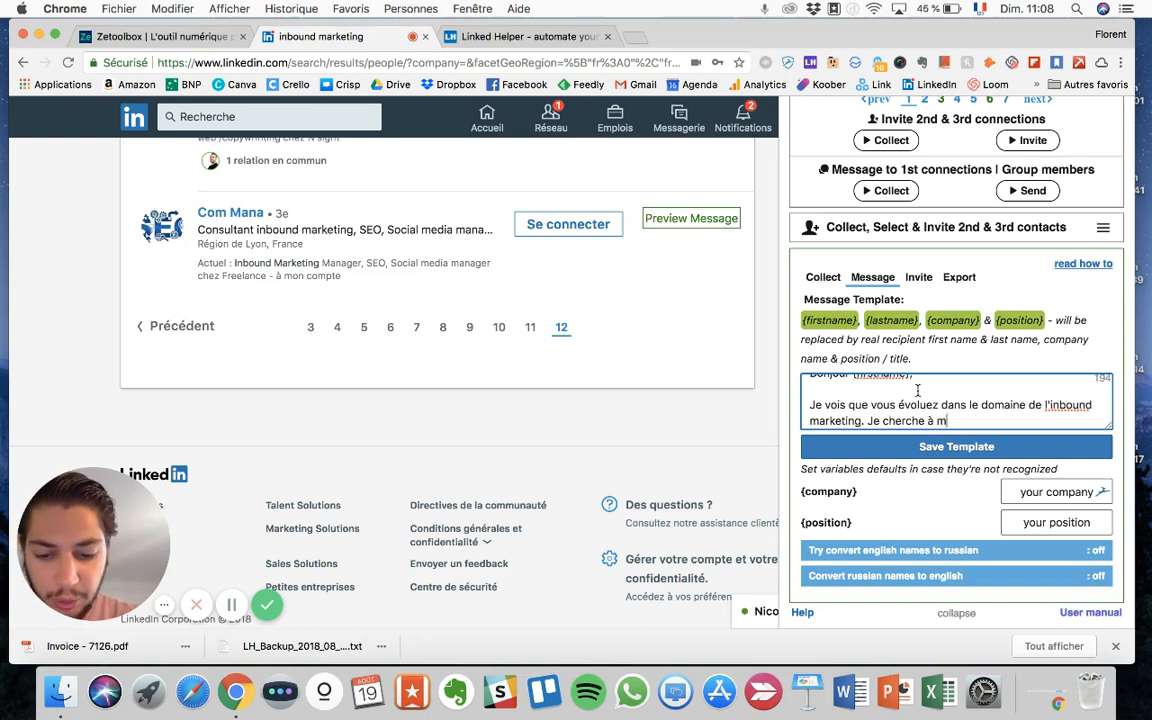
text(e connecter )
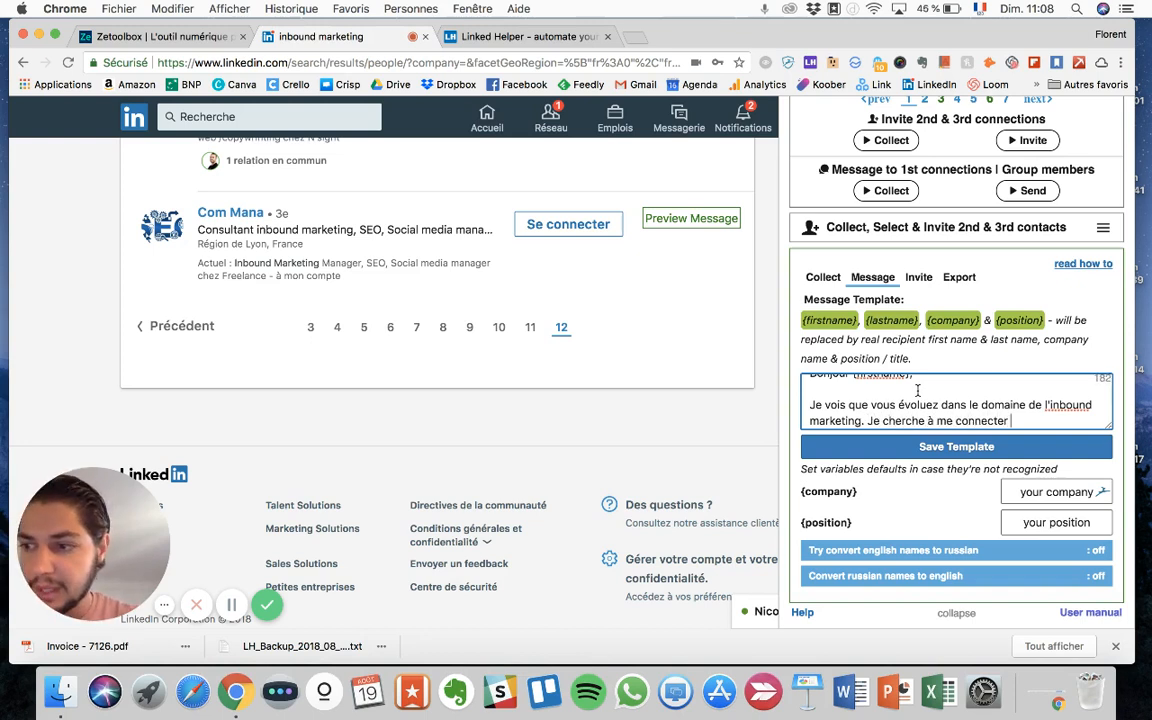
text(avec des )
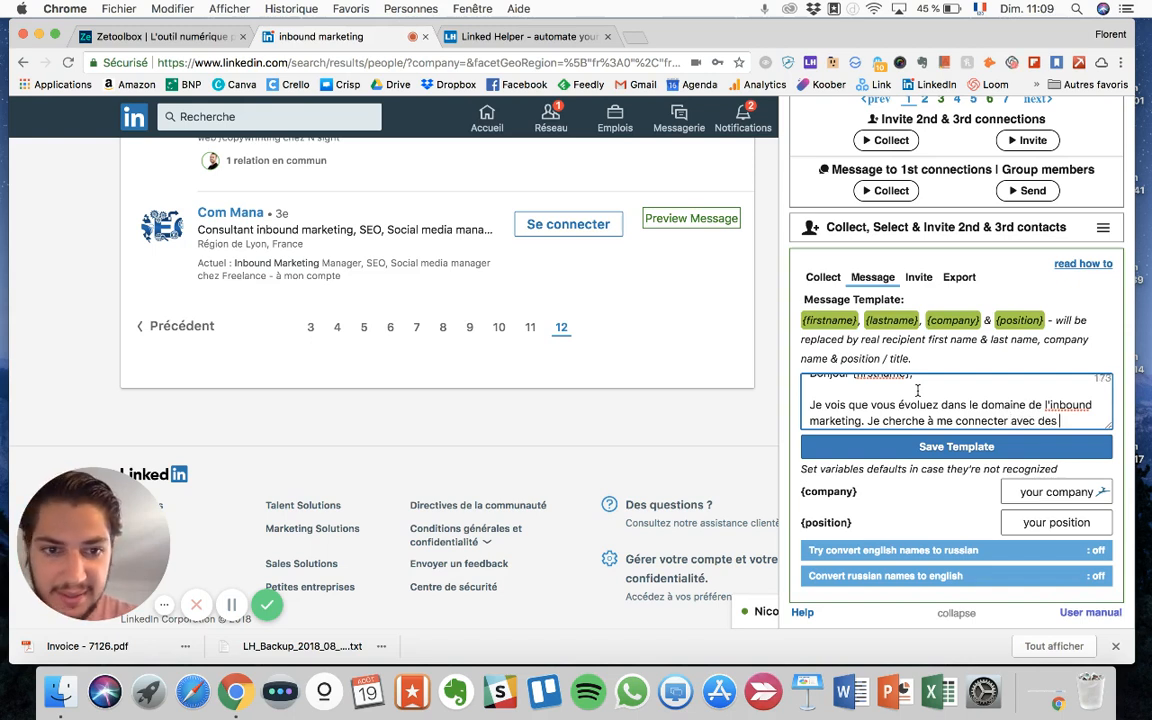
text(spécial)
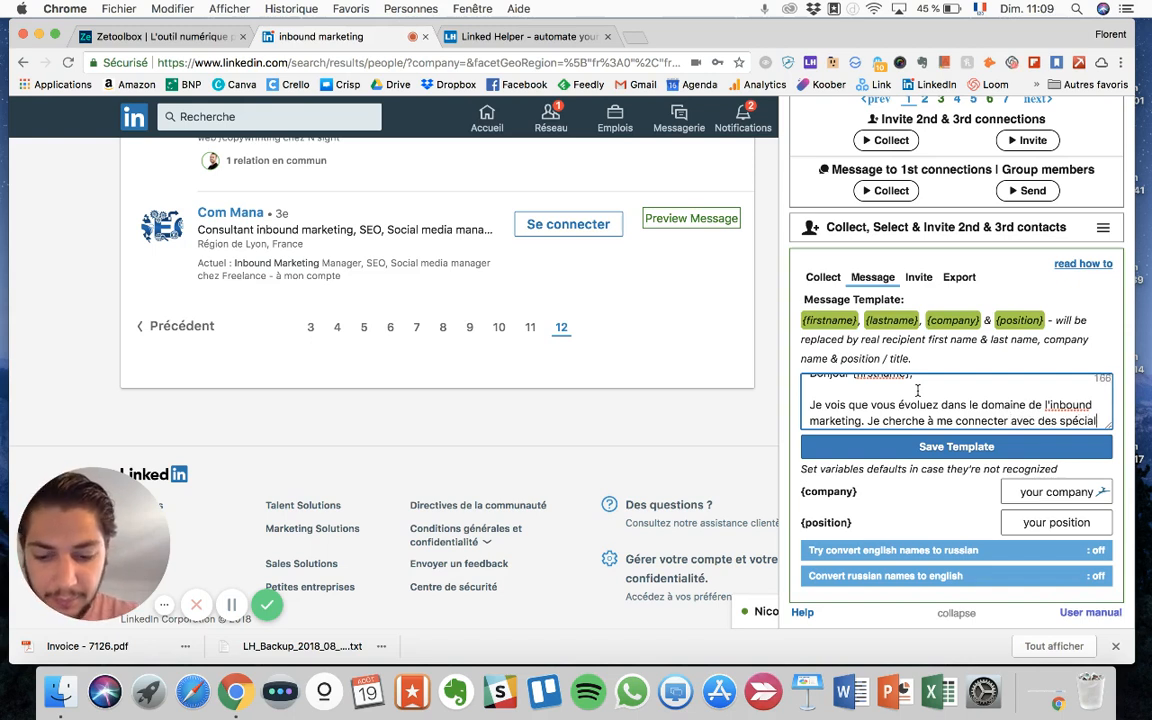
text(istes dans ce secteur)
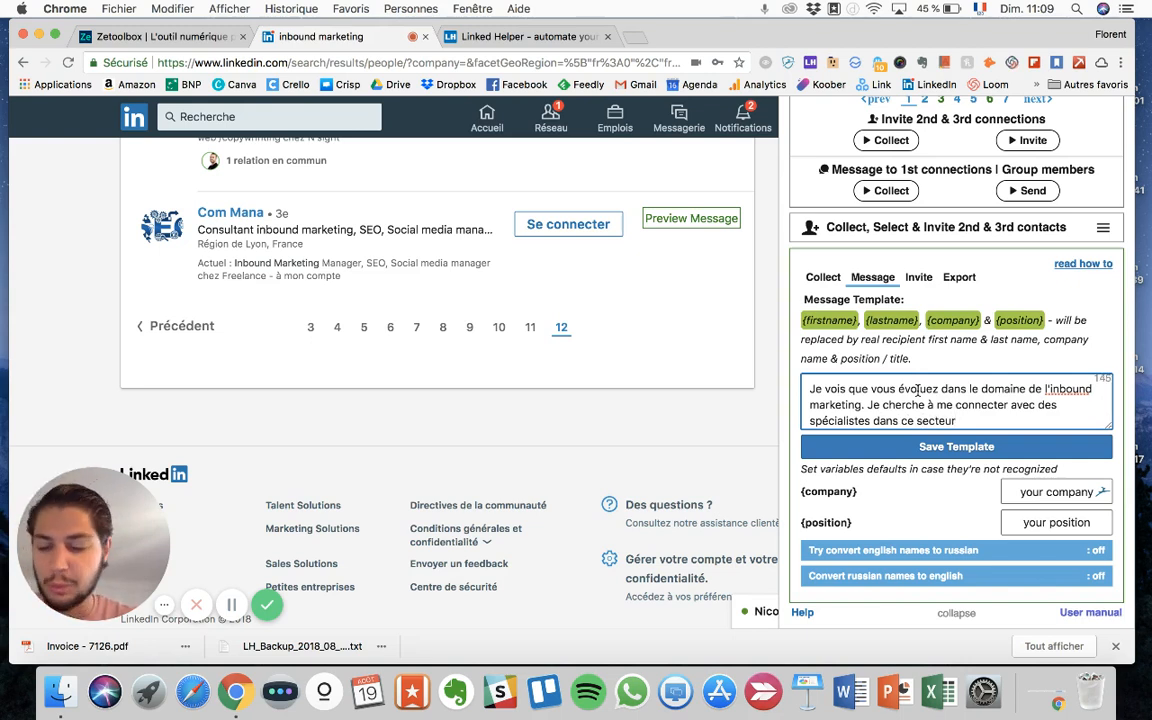
text(.)
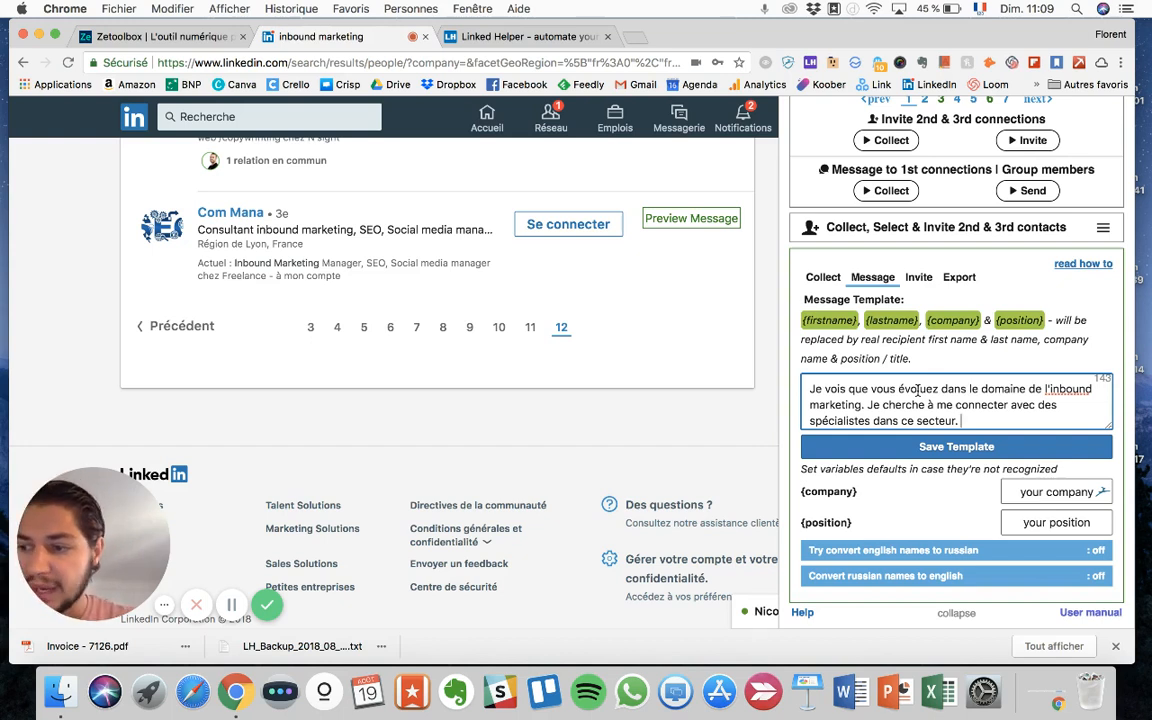
Continue the message template with the sentence "Connectons-nous pour pouvoir échanger ensemble !"
text(Conne)
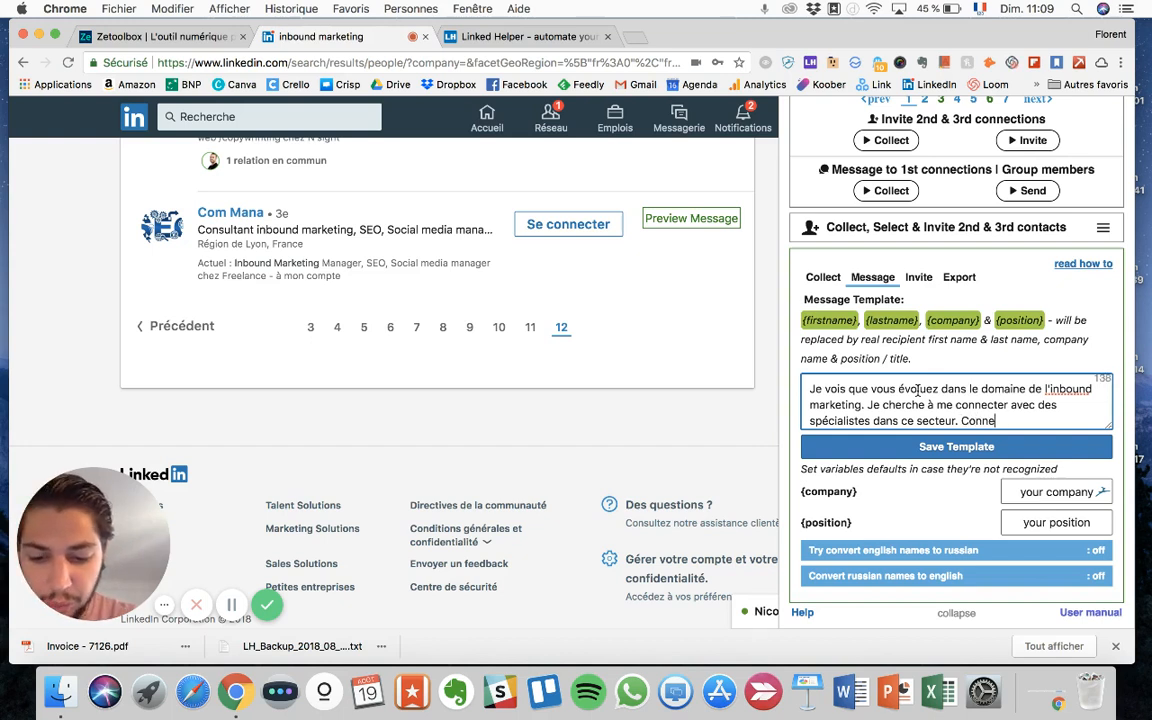
text(ctons-nous )
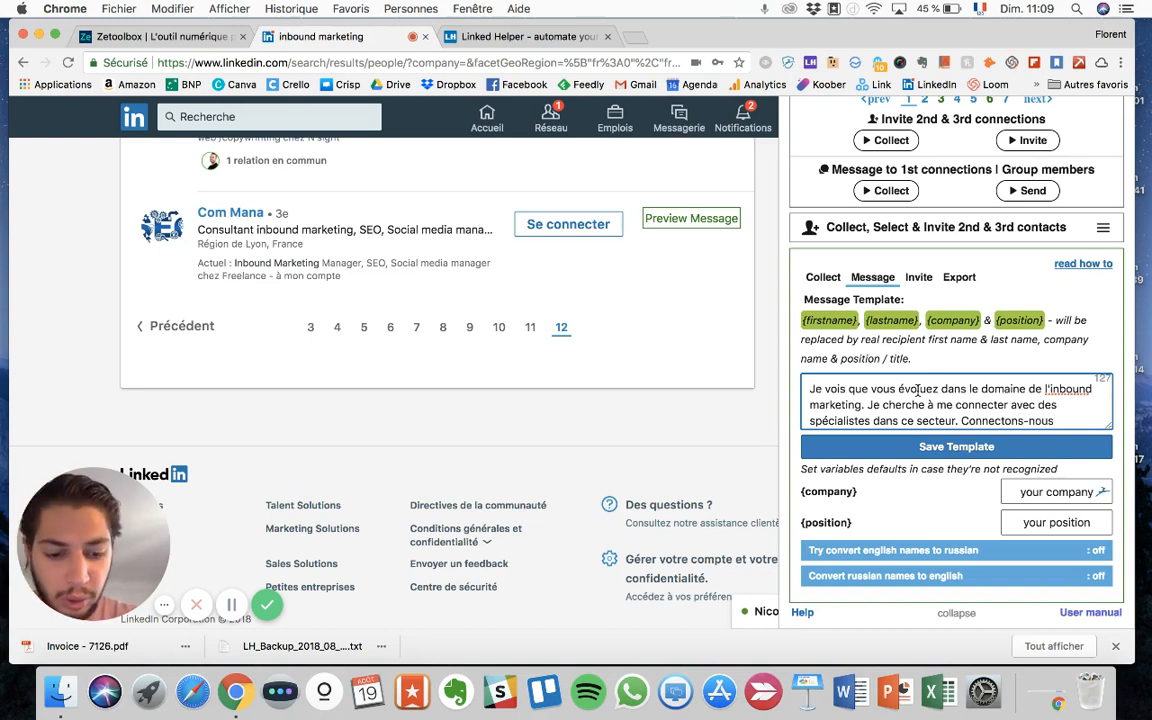
text(pour pouvo)
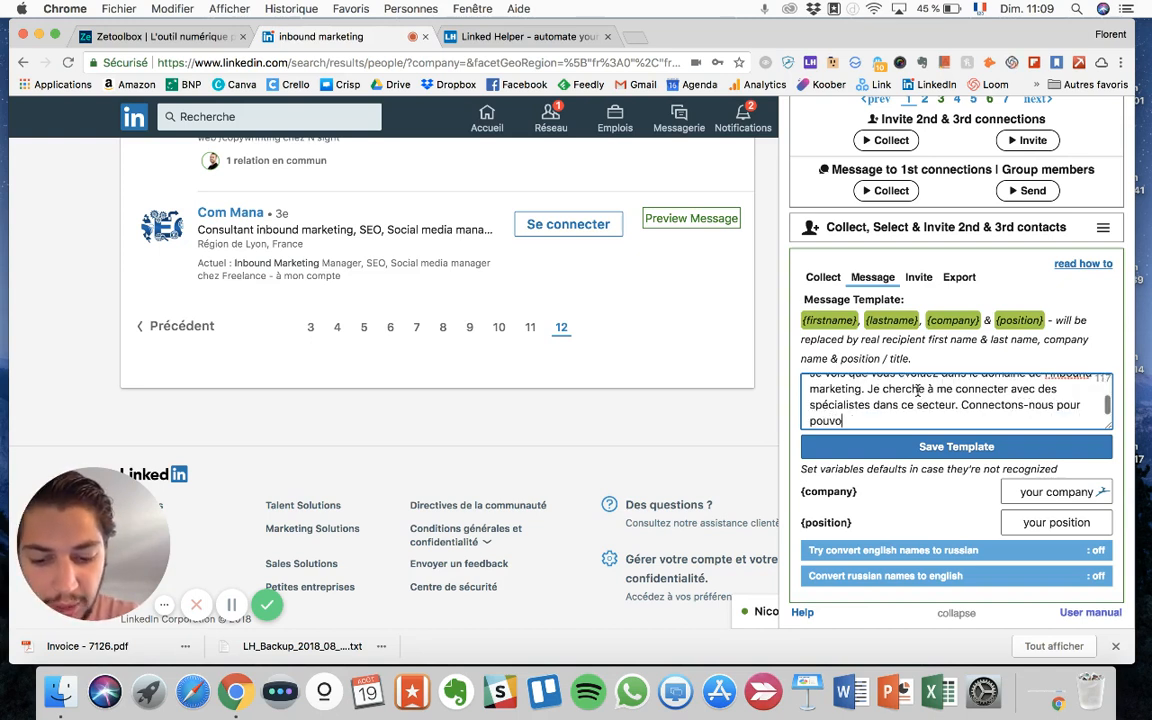
text(ir échanger en)
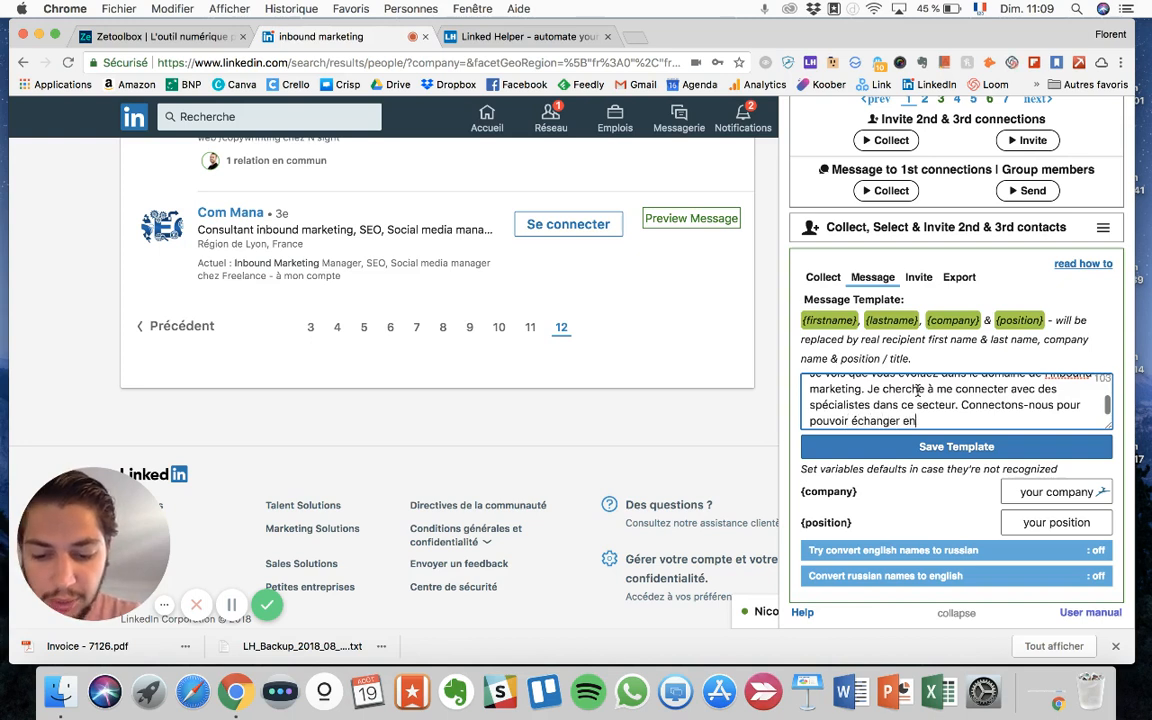
text(semble )
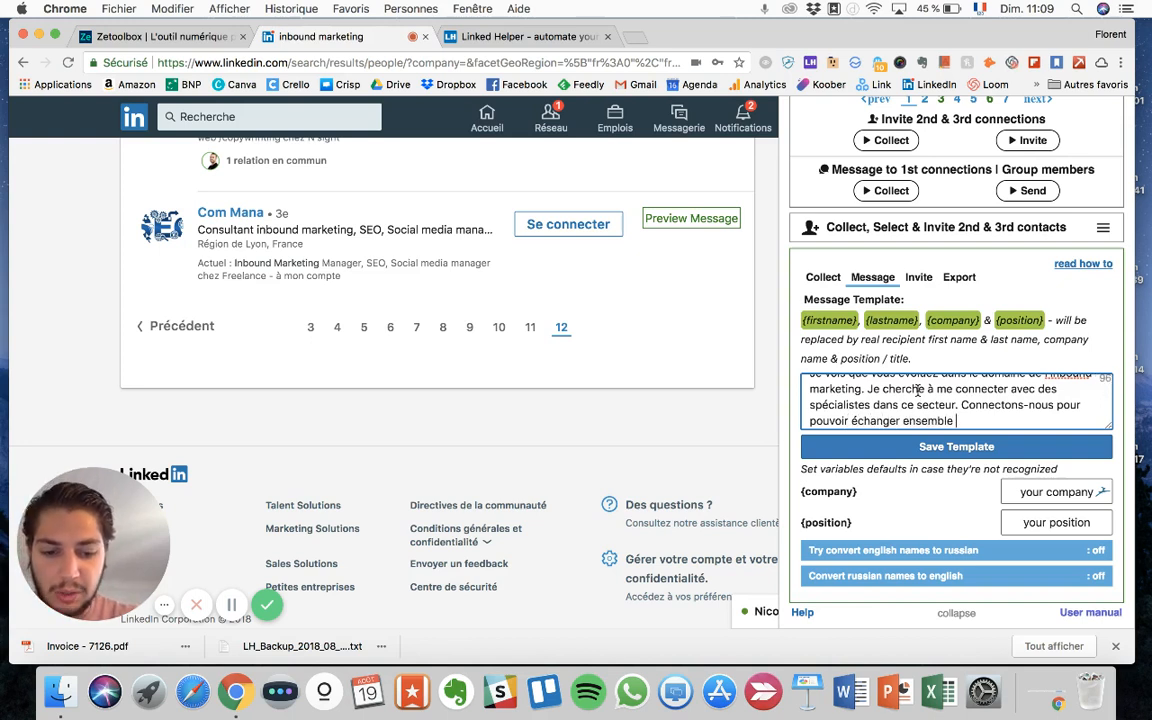
text(!)
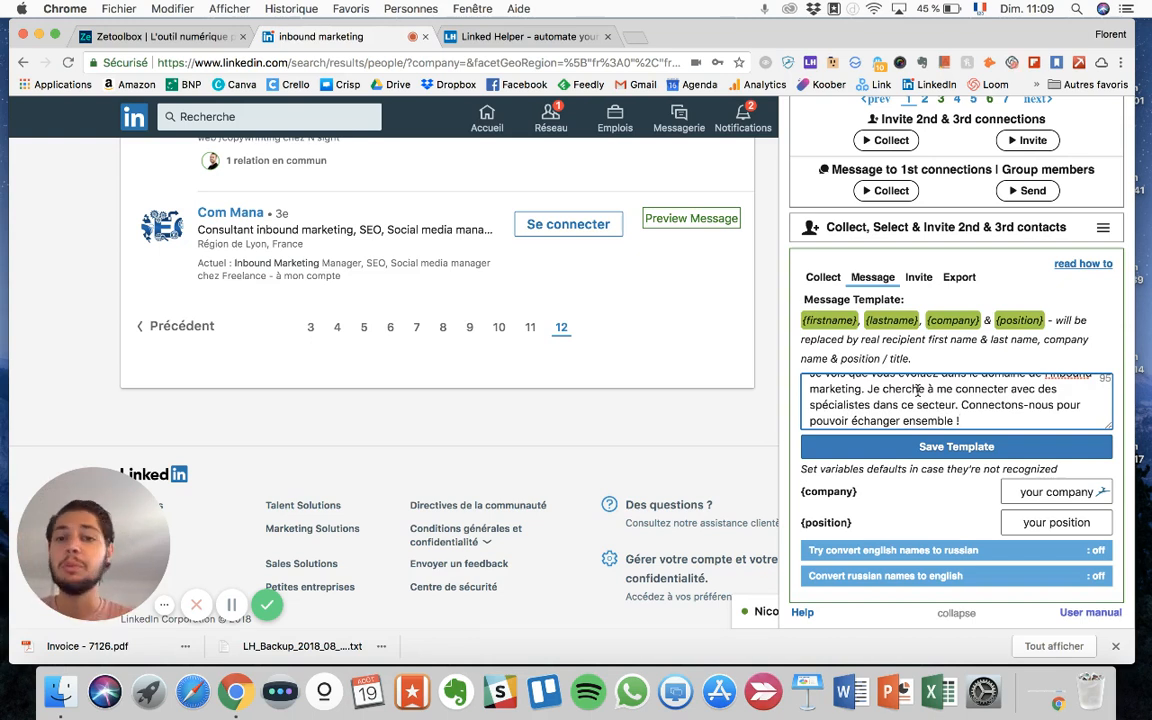
Close the message template after a blank line with "Au plaisir," and the sender's first name on the line below
key(Return)
key(Return)
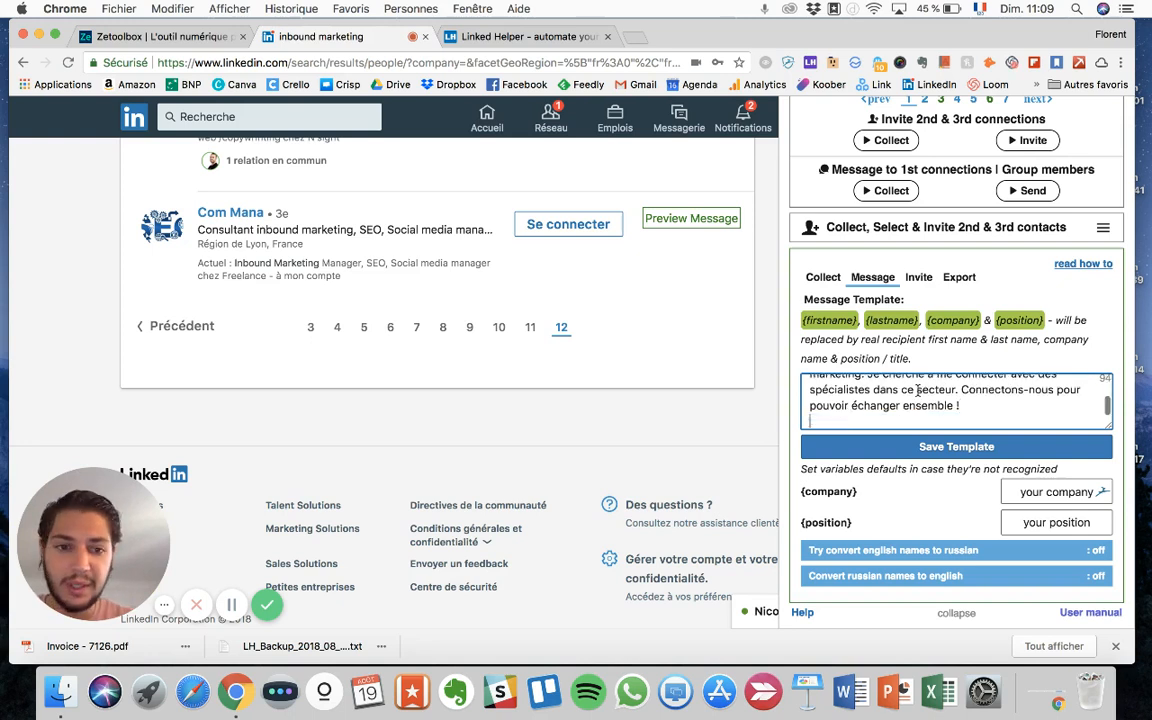
text(Au plai)
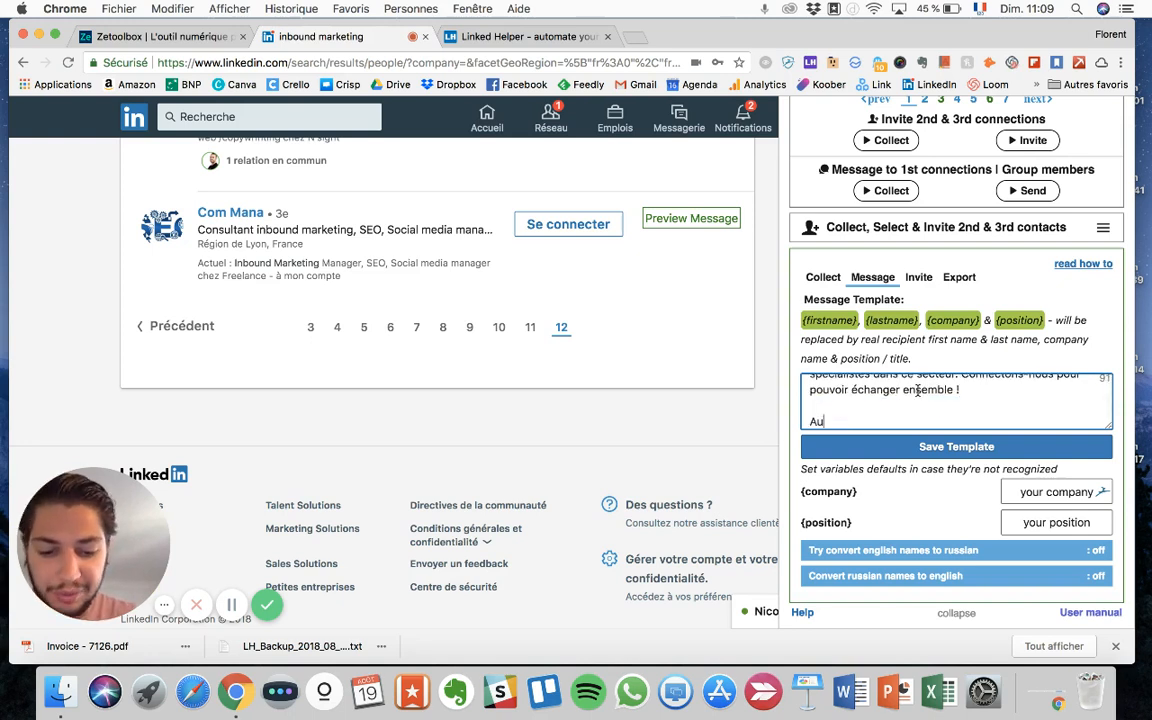
key(BackSpace)
key(BackSpace)
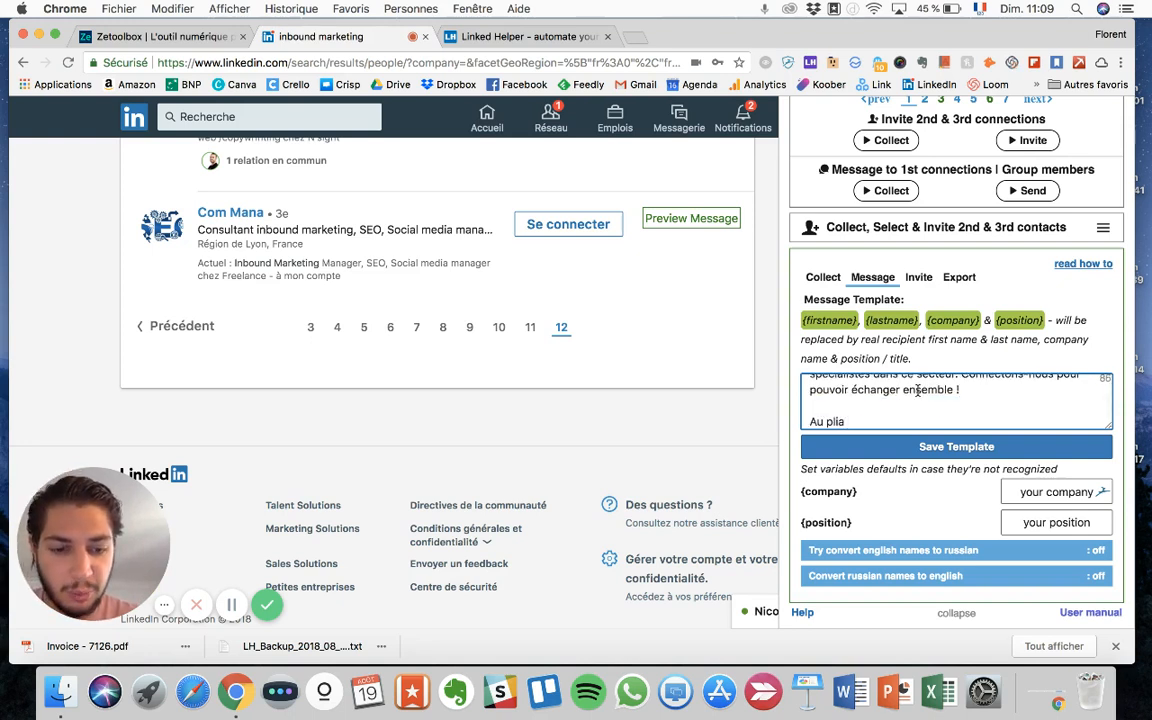
text(aisir,)
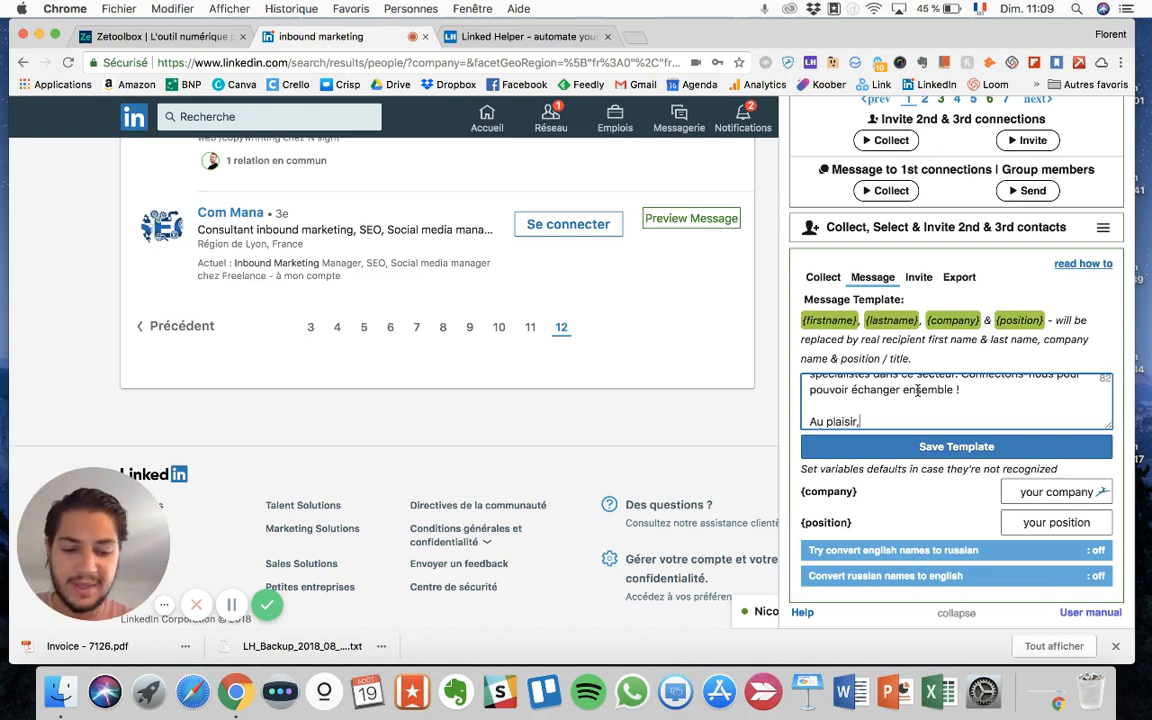
key(Return)
text(Flornt)
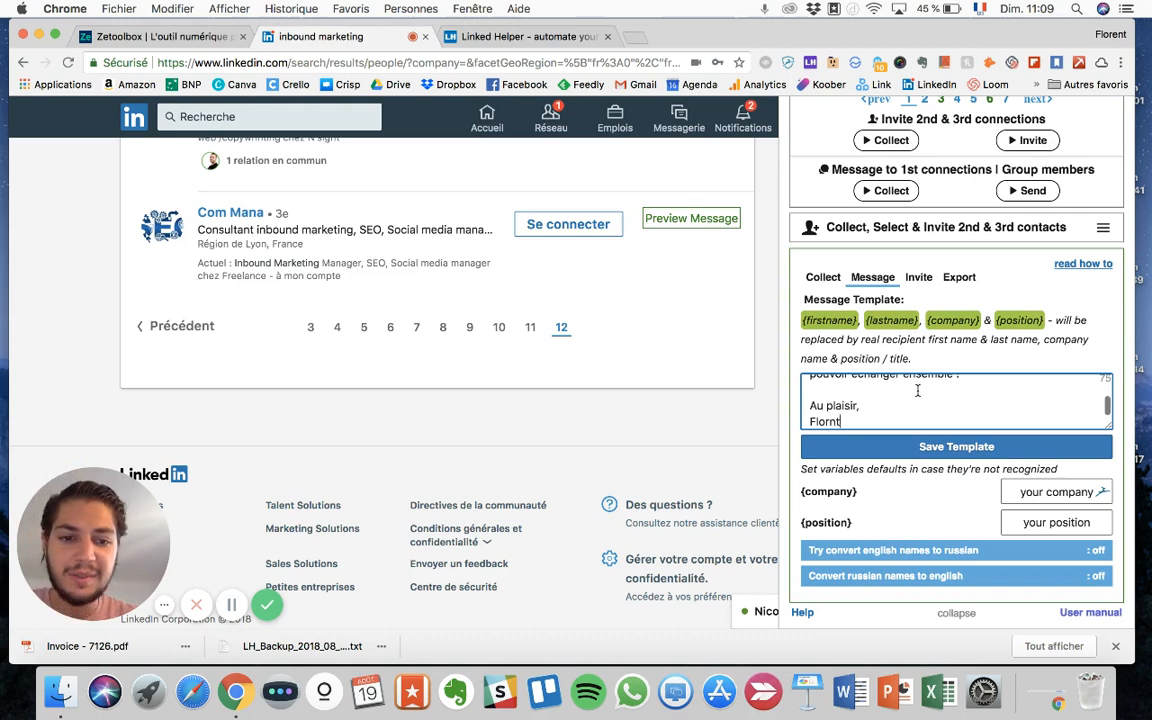
key(BackSpace)
key(BackSpace)
text(ent)
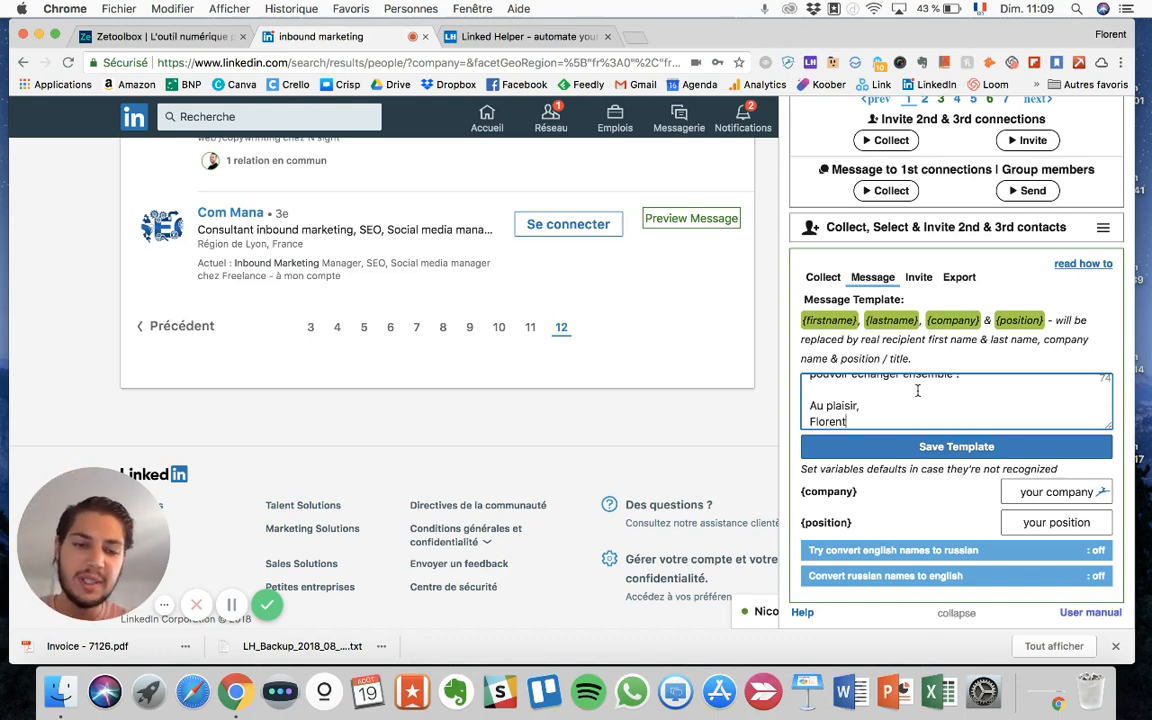
Insert "travaillant sur Paris" after "dans ce secteur" in the message template and save the template
scroll(912, 398, up, 10)
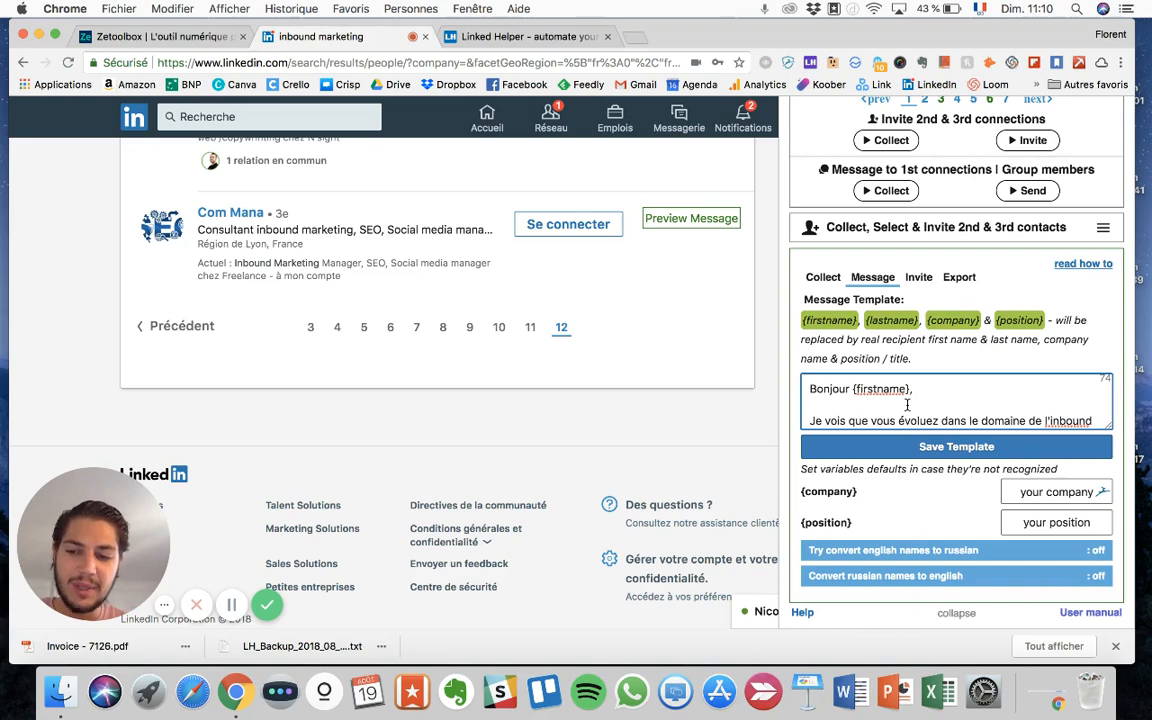
scroll(907, 404, down, 3)
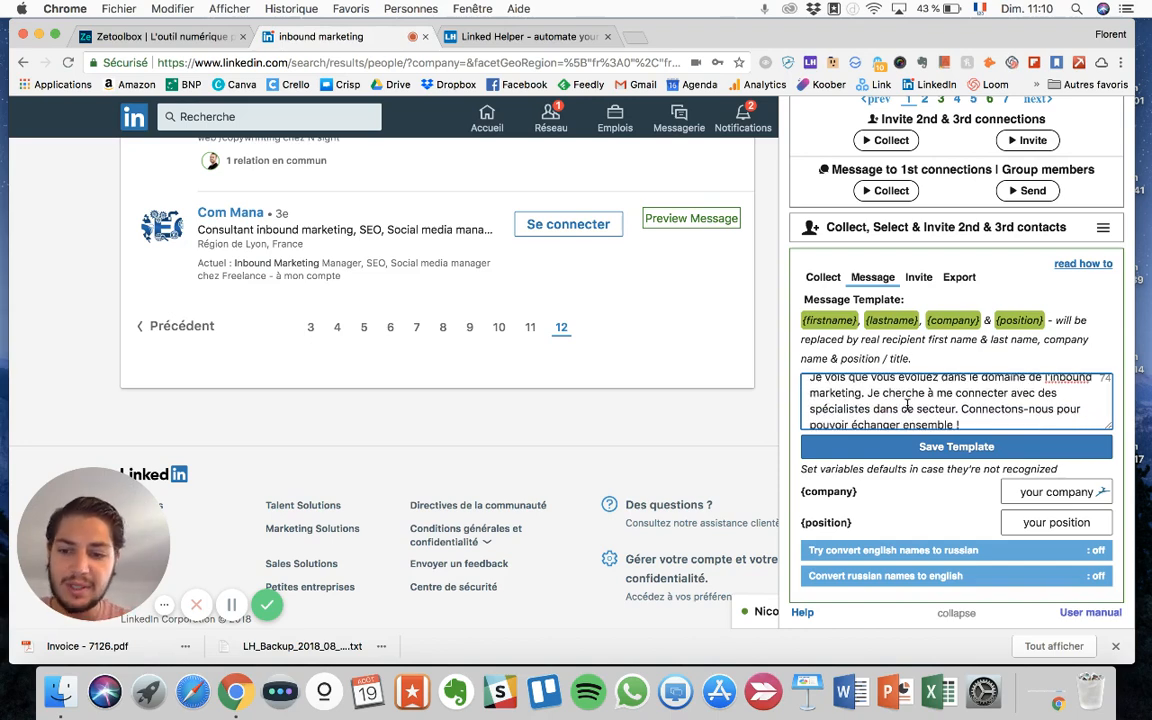
scroll(907, 404, up, 2)
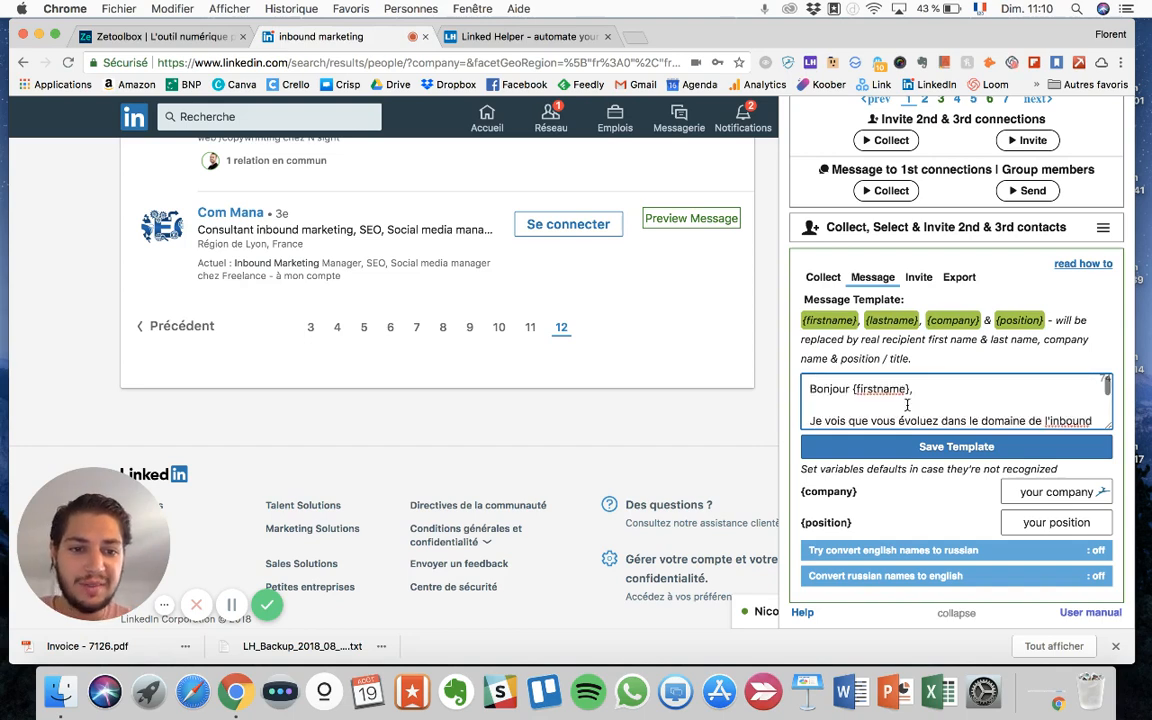
scroll(907, 404, down, 2)
scroll(907, 404, up, 1)
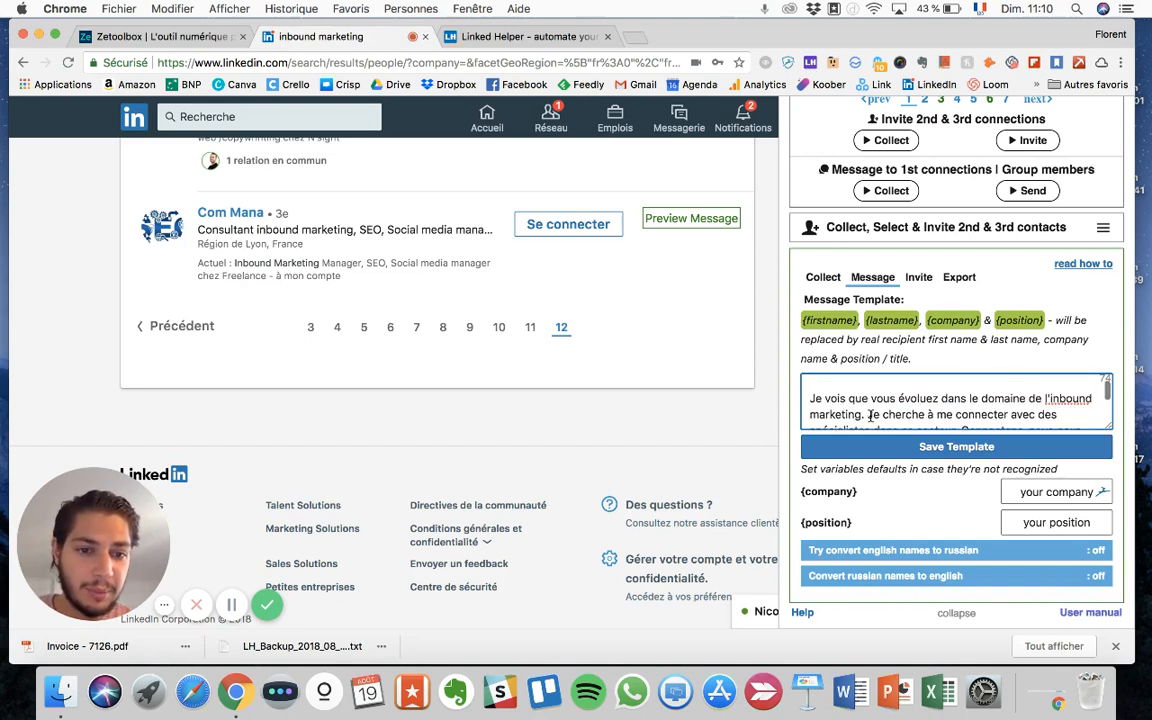
scroll(938, 412, down, 1)
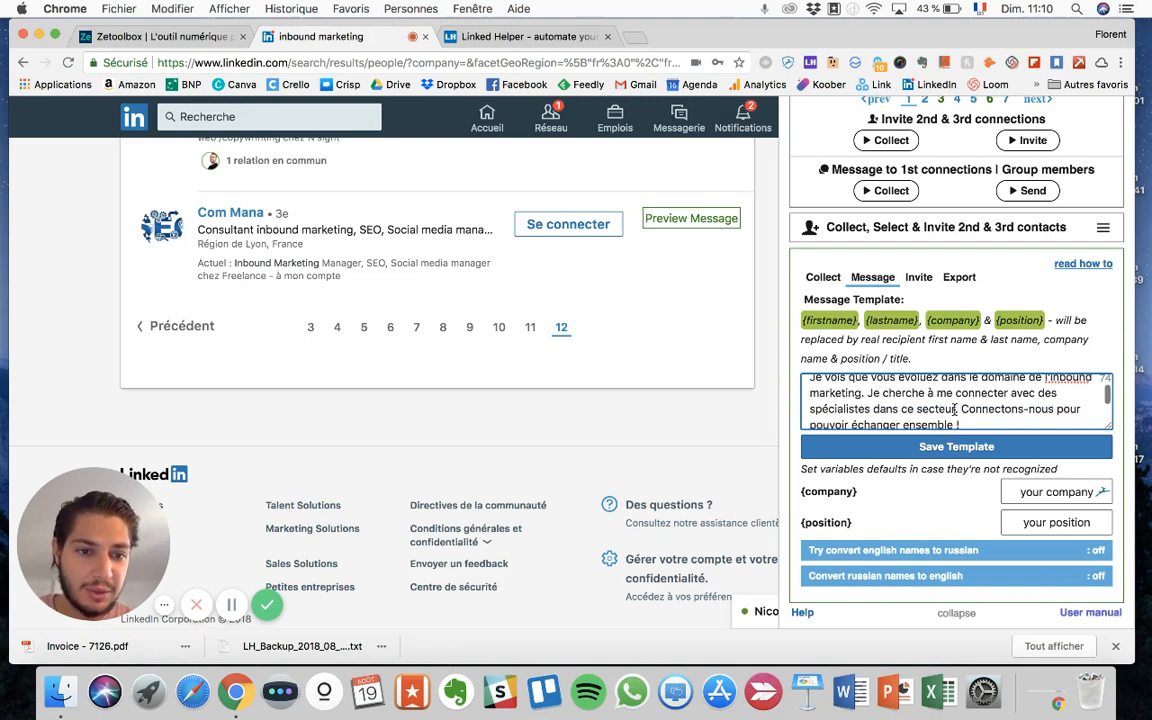
click(955, 409)
text(travaill)
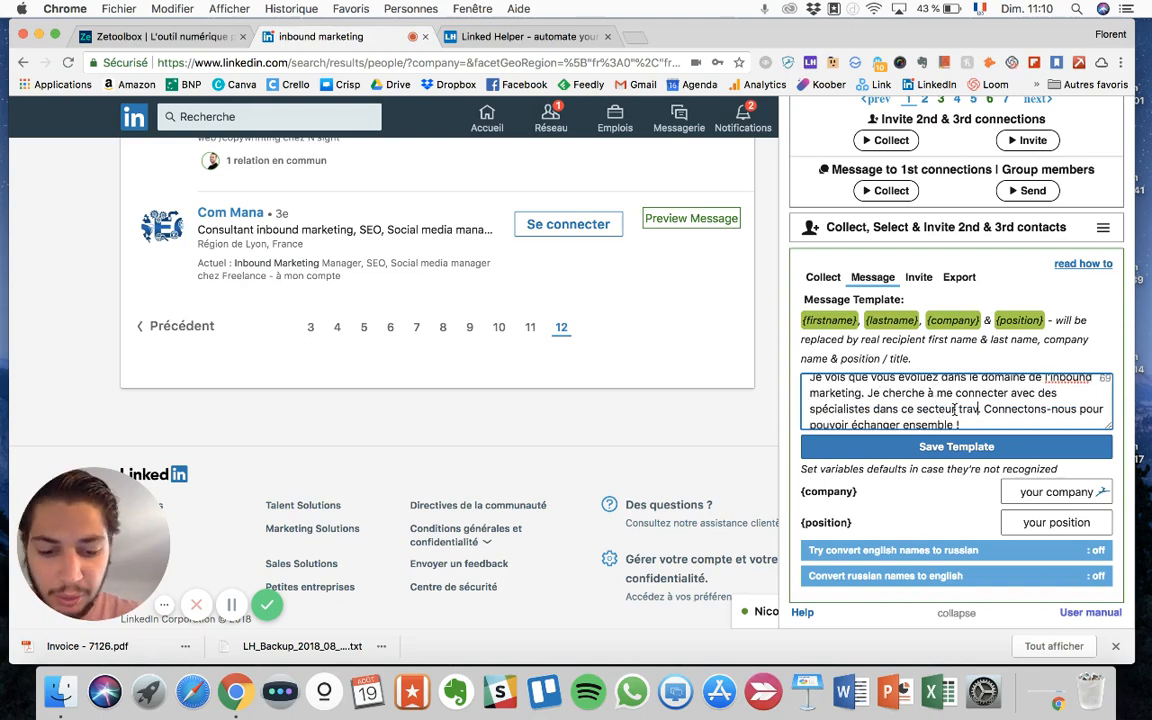
key(BackSpace)
key(BackSpace)
key(BackSpace)
key(BackSpace)
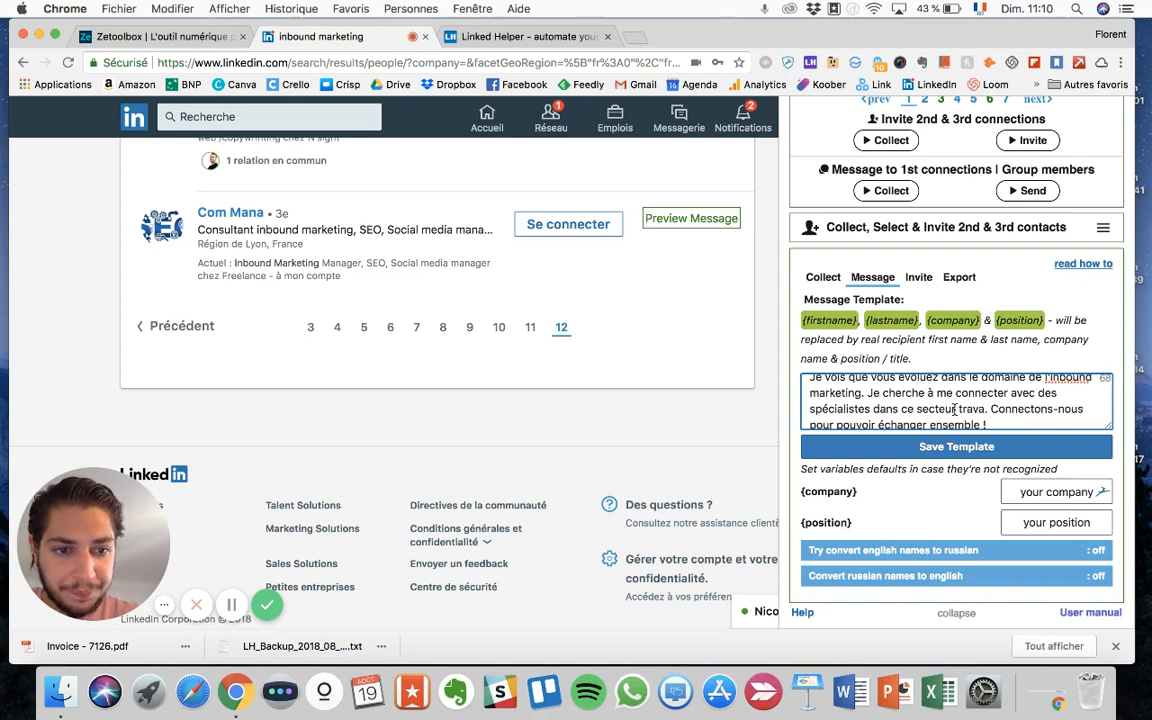
text(illant sur F)
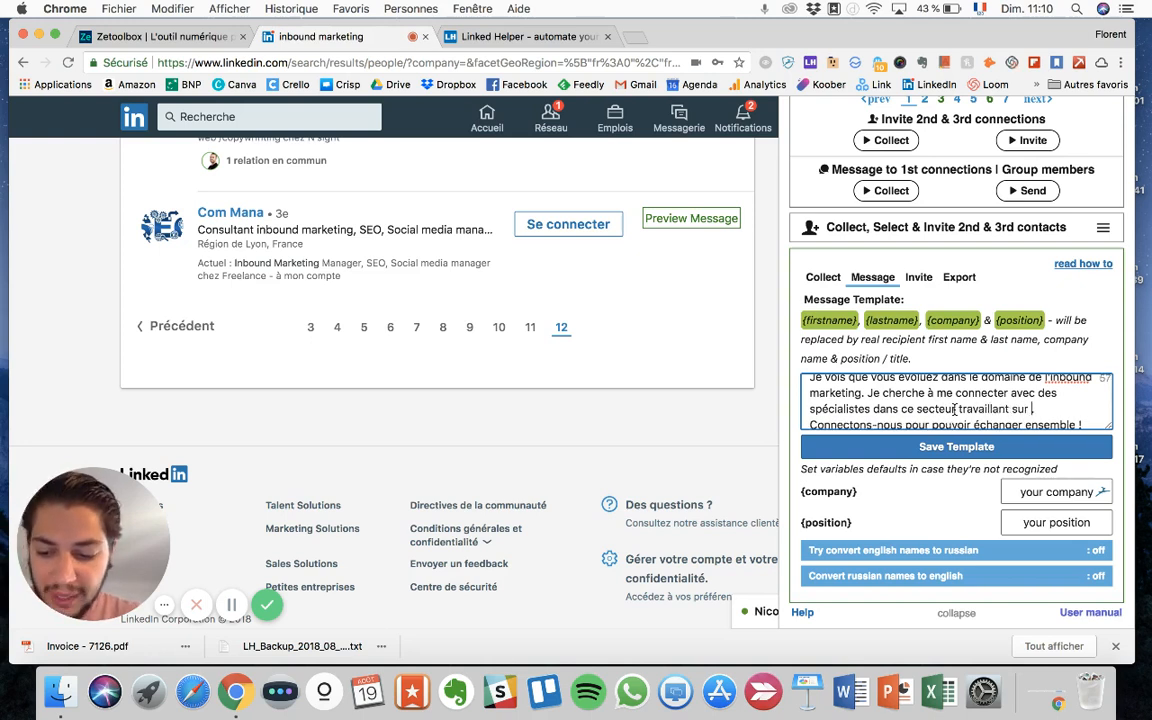
text(aris.)
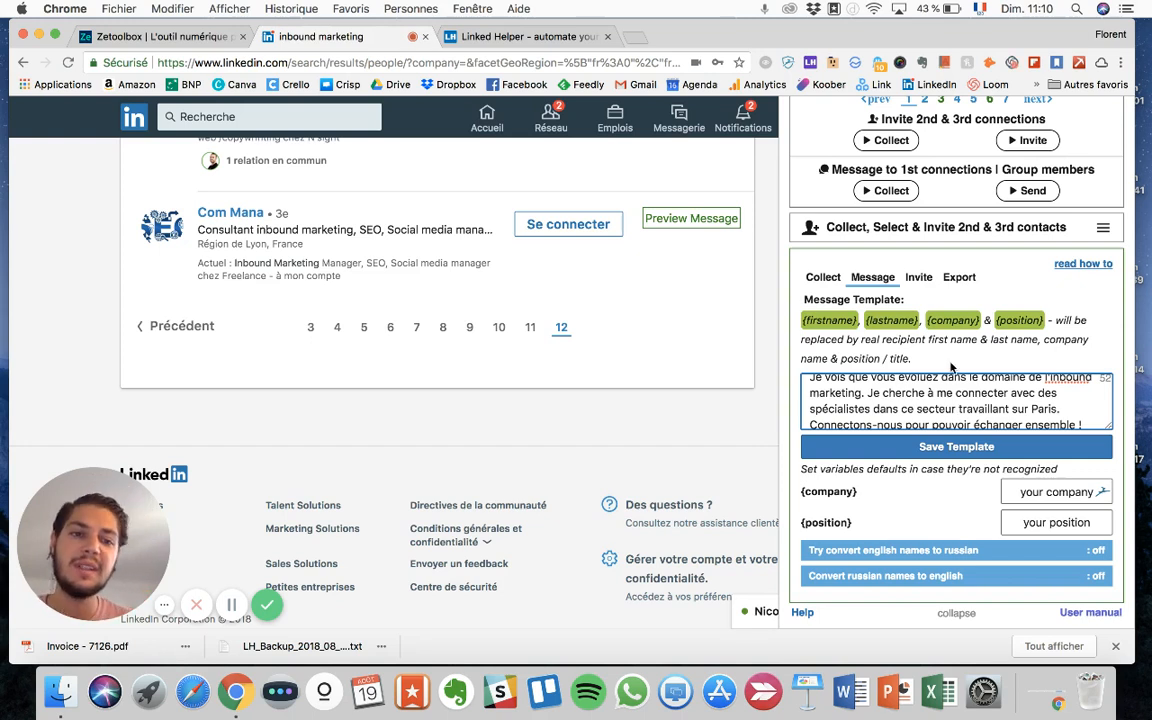
scroll(985, 395, down, 1)
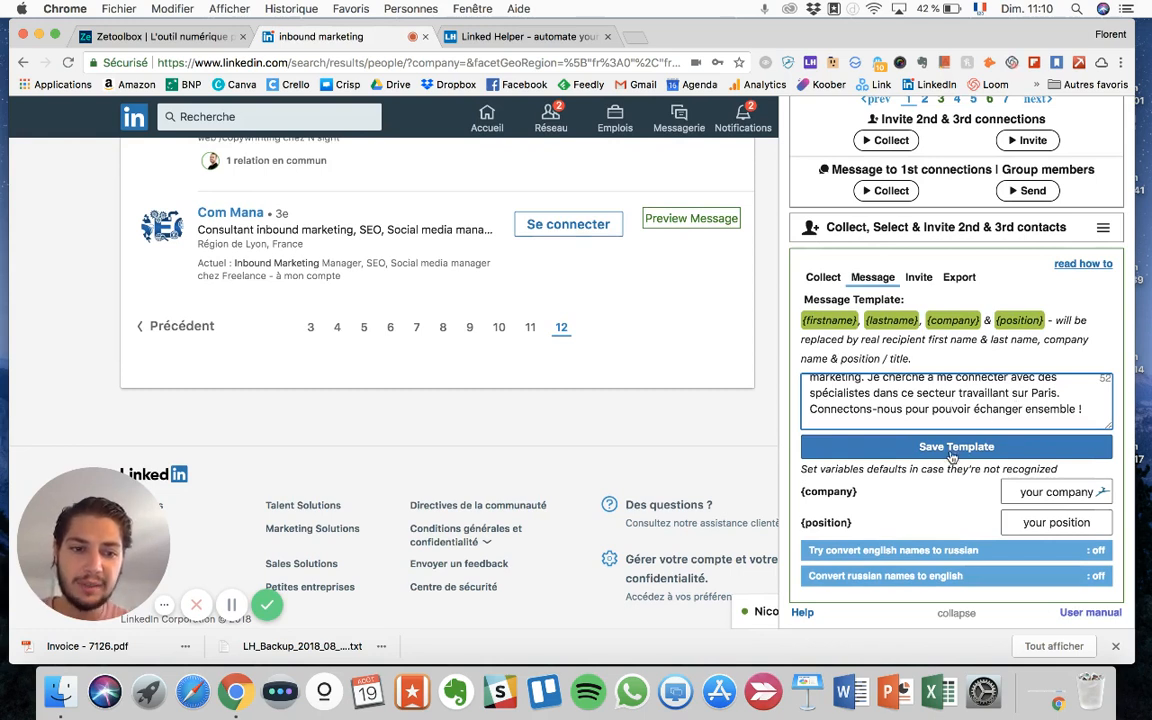
click(965, 448)
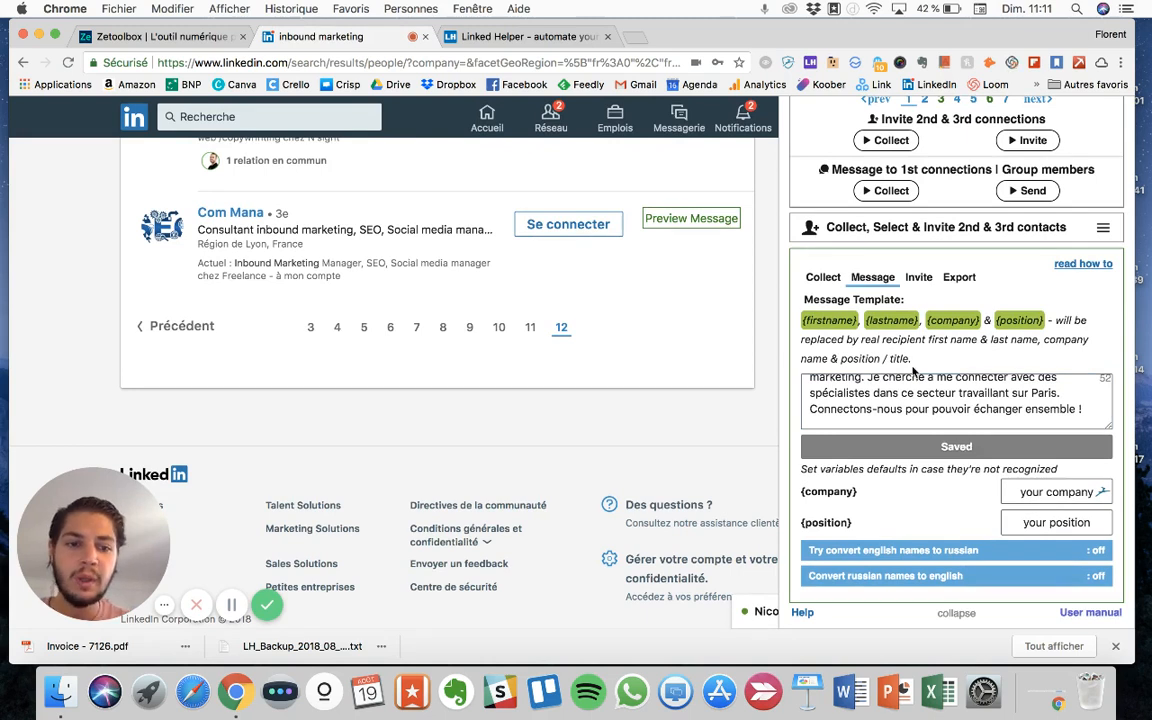
Review the saved message template, the collection status of the "Inbound marketing" list and the LinkedIn search results
scroll(897, 404, down, 2)
scroll(898, 403, up, 5)
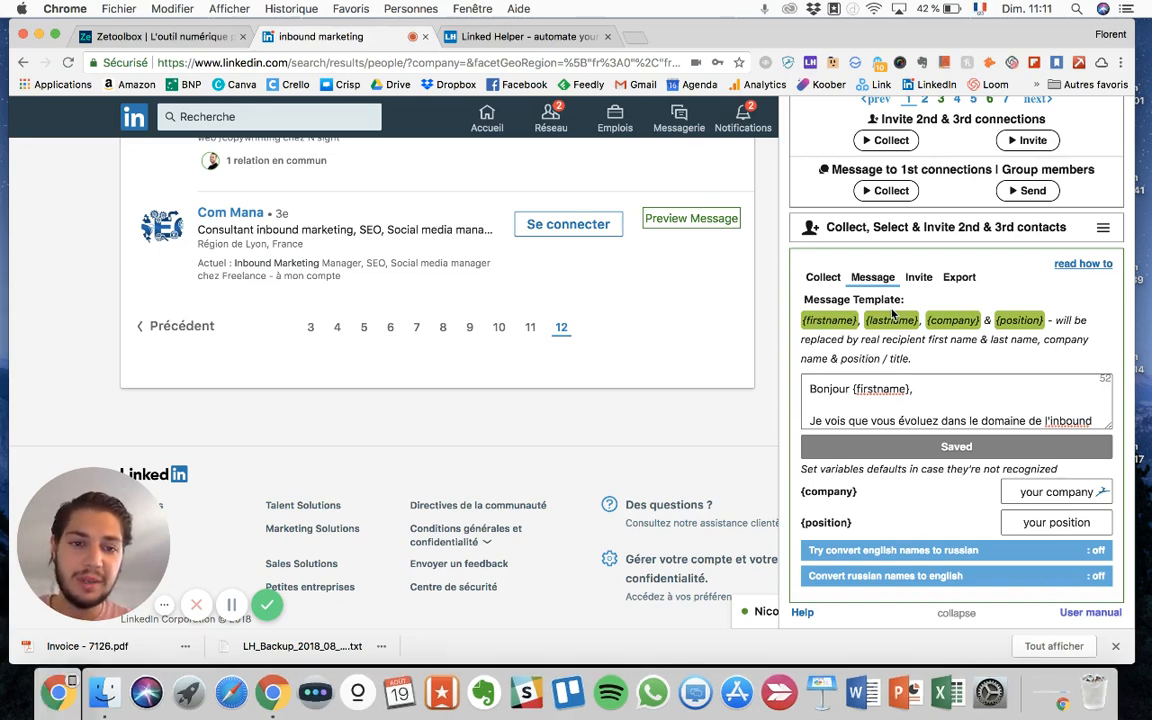
click(823, 278)
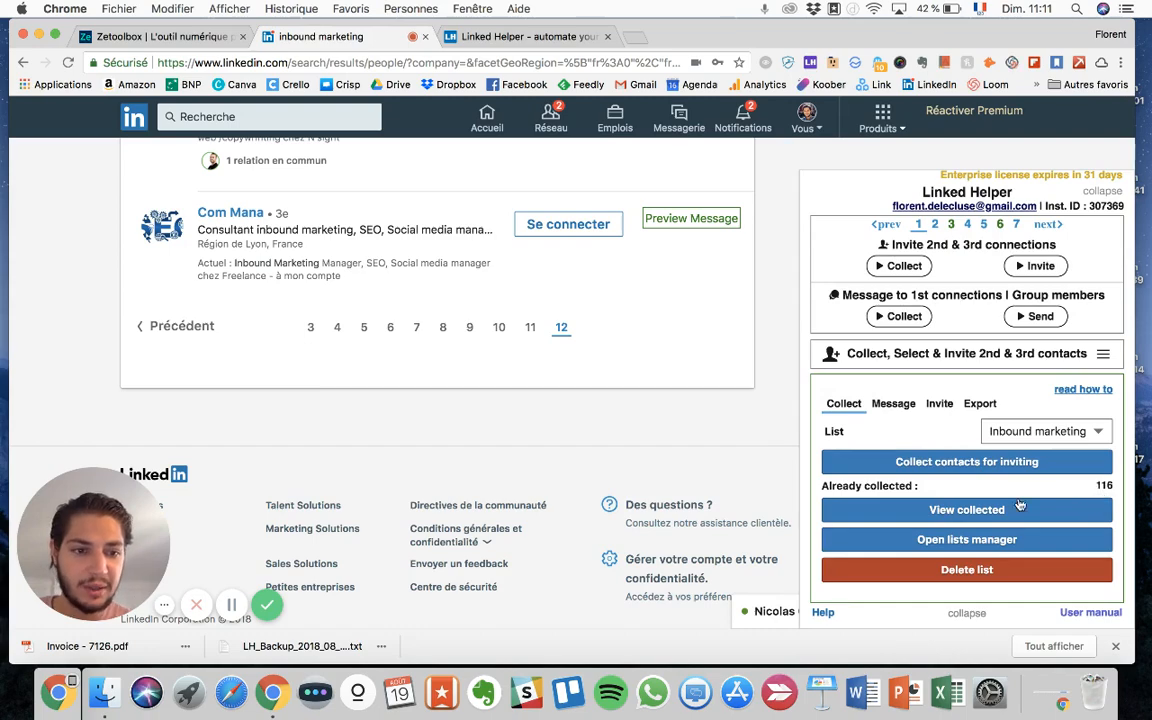
scroll(993, 425, up, 1)
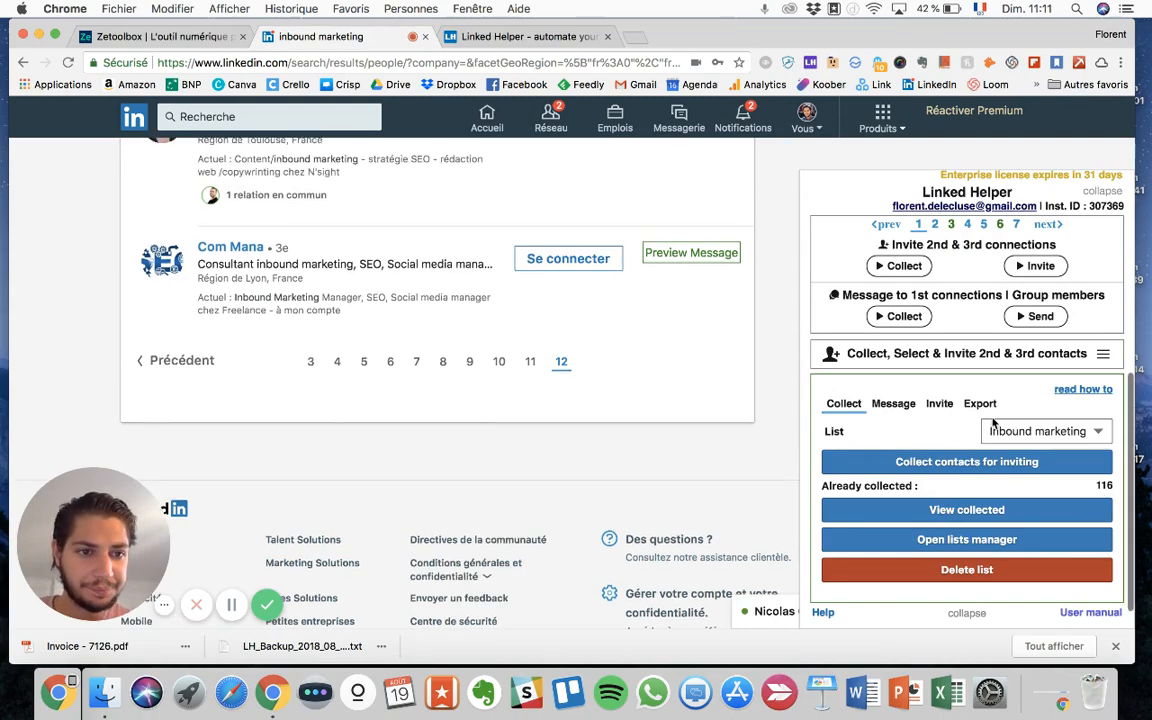
scroll(993, 425, up, 15)
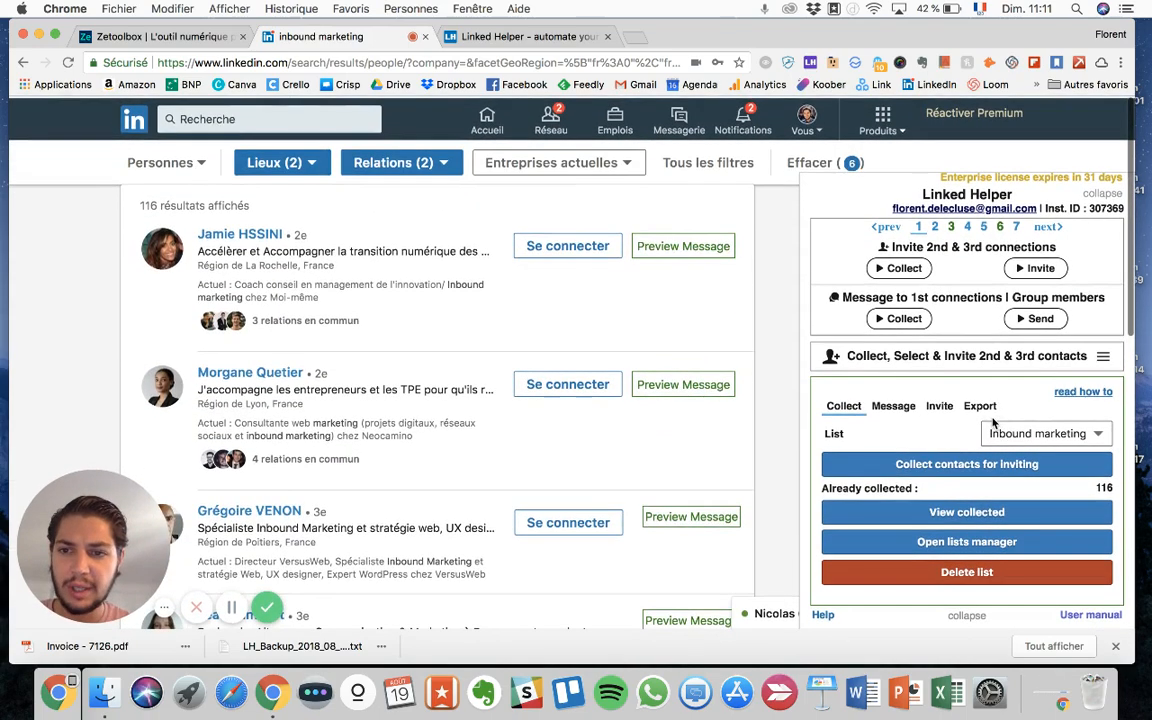
scroll(535, 412, down, 15)
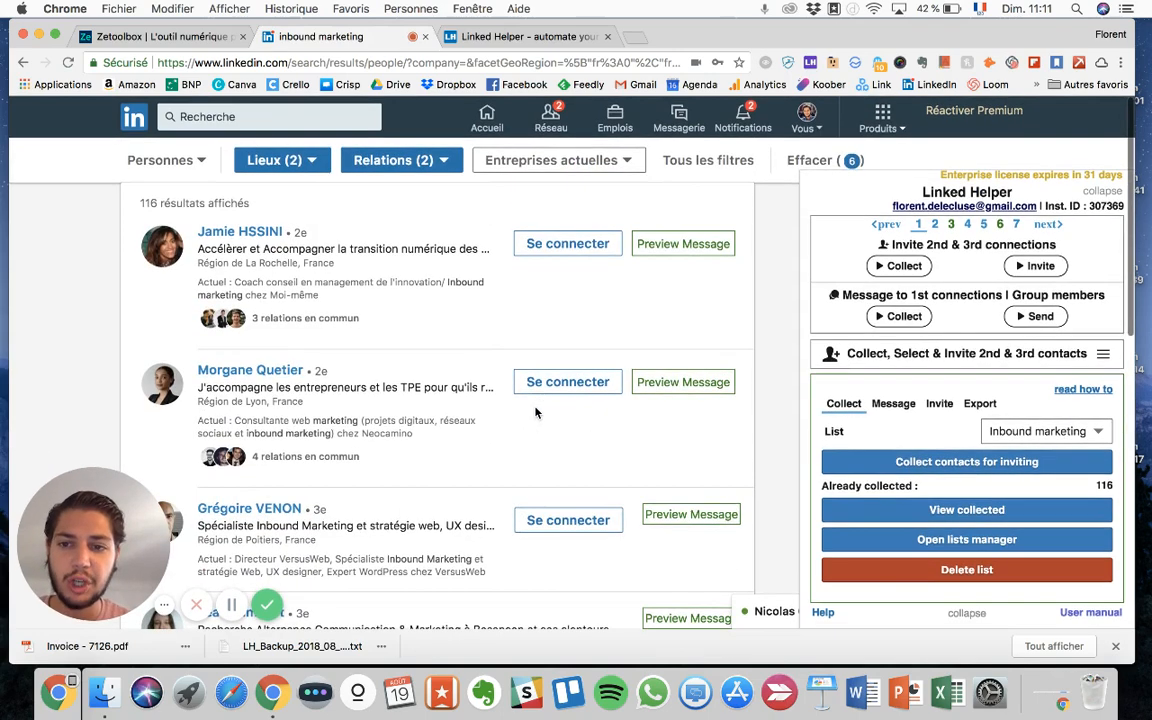
scroll(537, 412, down, 6)
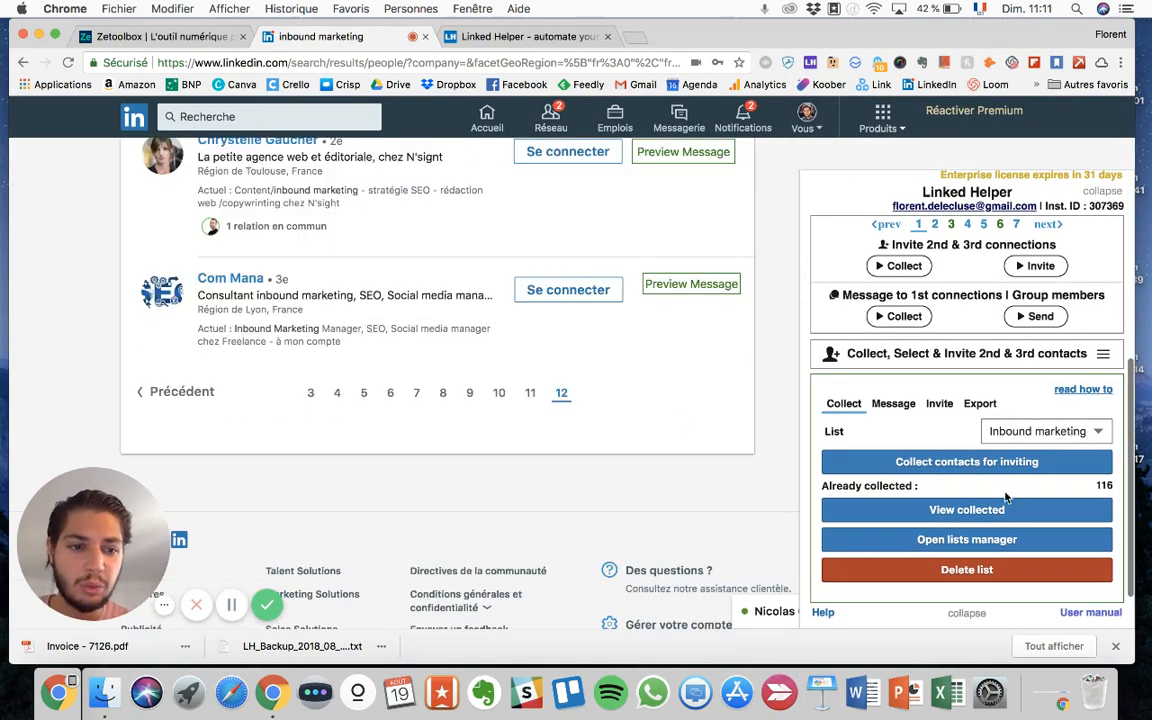
Open the invitation settings and start inviting the 2nd and 3rd degree contacts collected in the "Inbound marketing" list
click(939, 404)
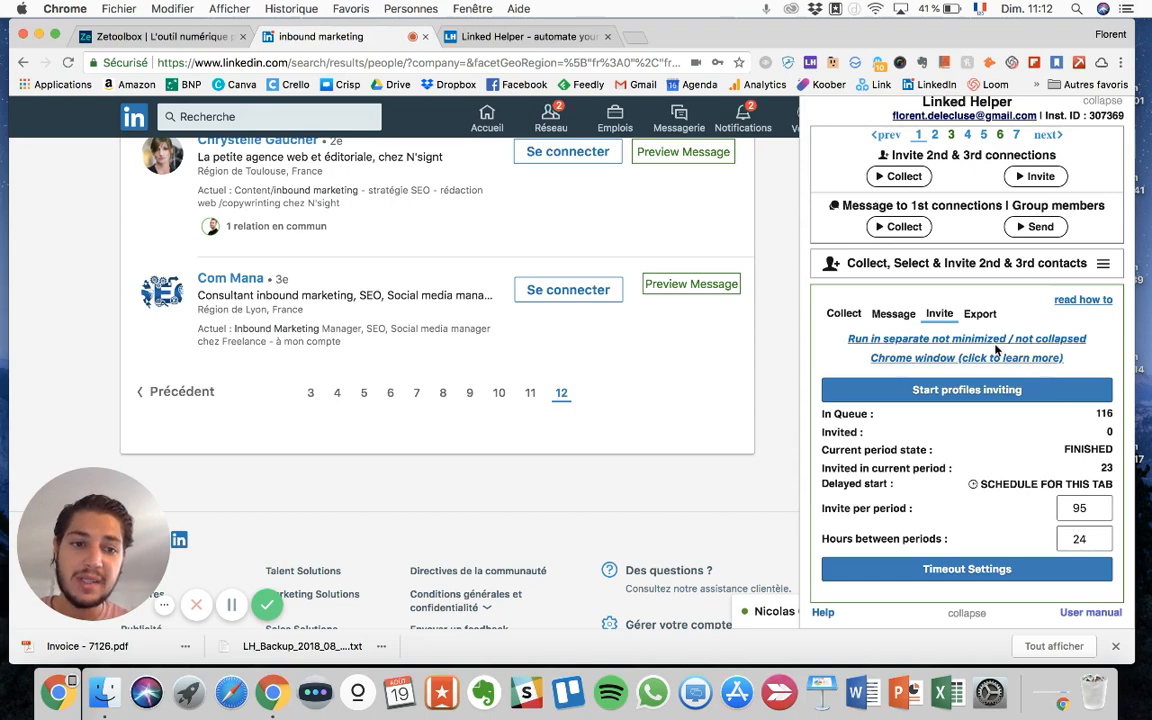
click(1036, 176)
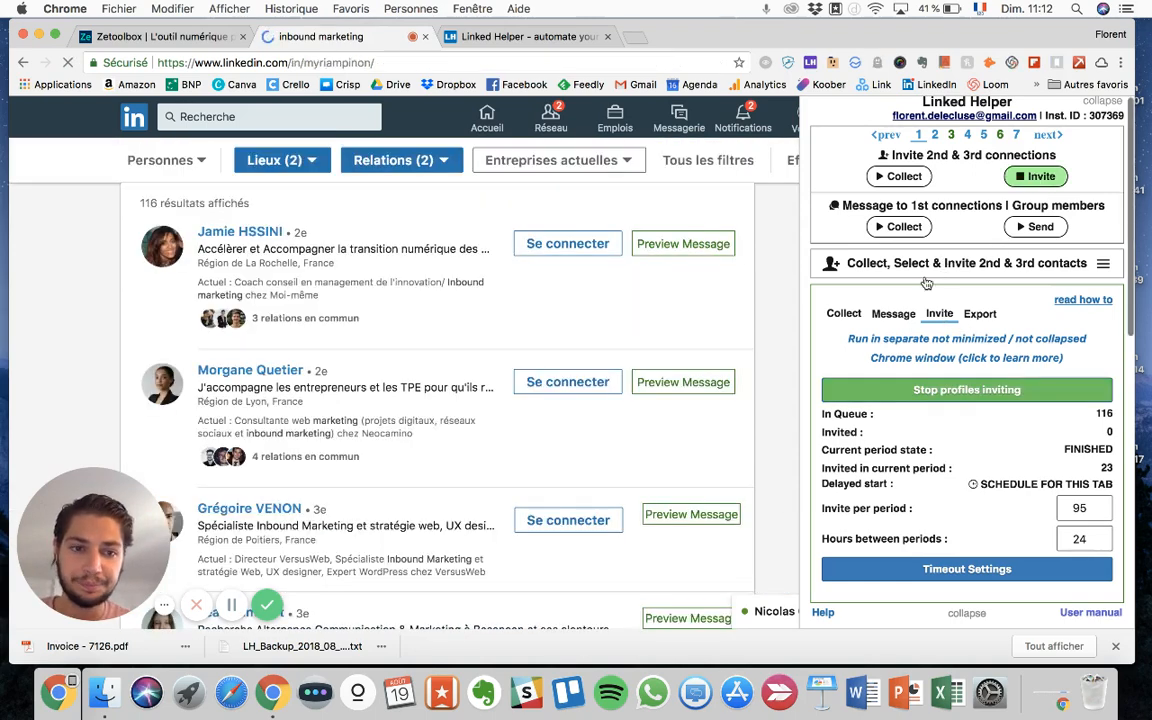